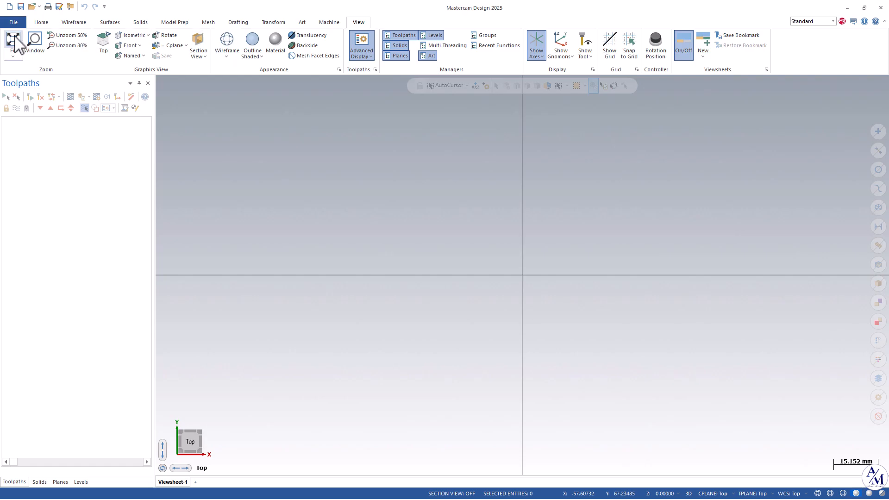
- Name level 1 "Wire Frame" and add a second level named "Solid"
left_click(41, 23)
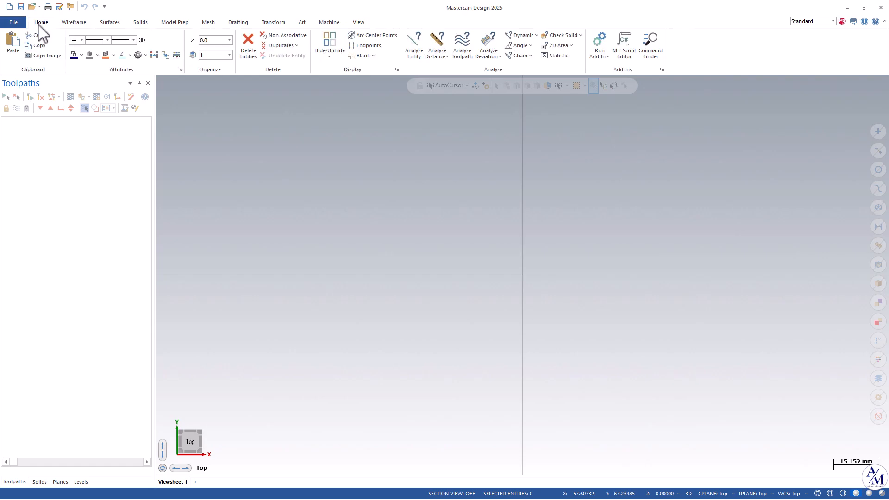
left_click(80, 482)
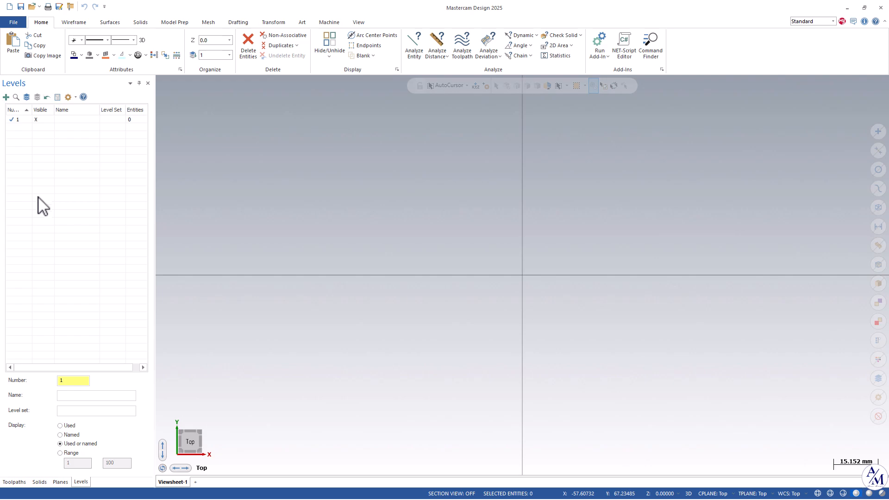
double_click(61, 120)
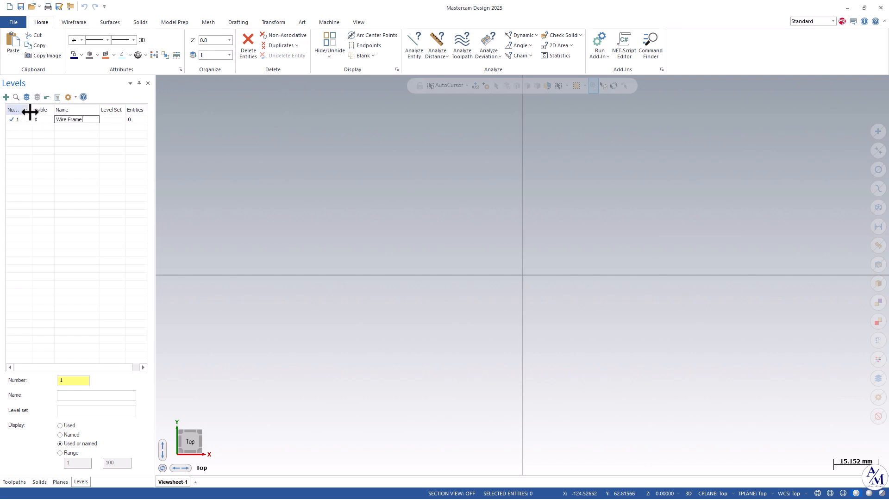
left_click(6, 97)
double_click(63, 127)
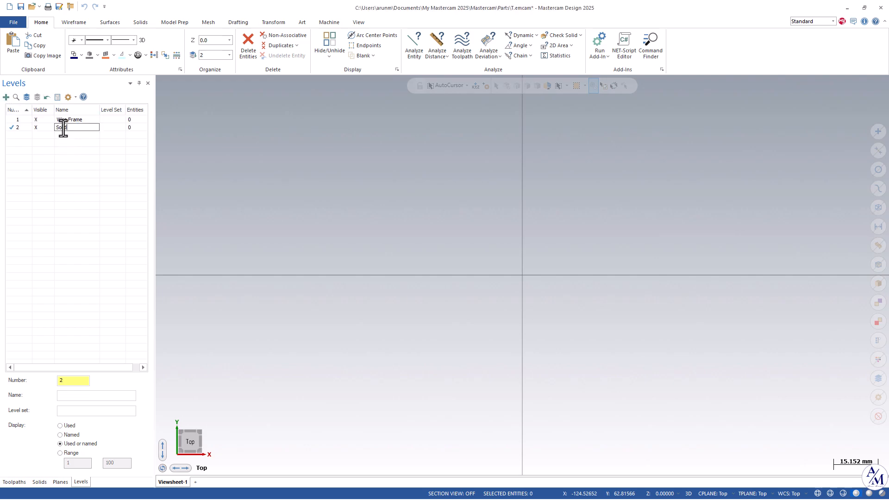
- Make the Wire Frame level the active level and return to the toolpath manager
left_click(24, 119)
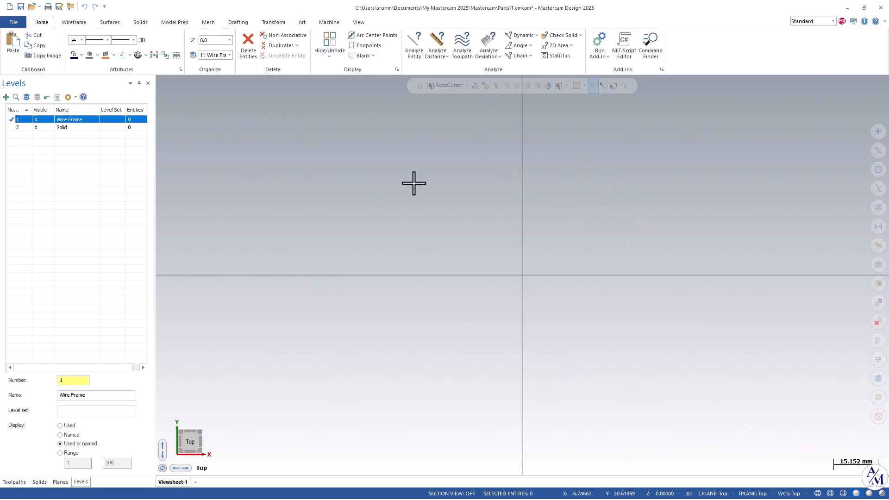
left_click(11, 128)
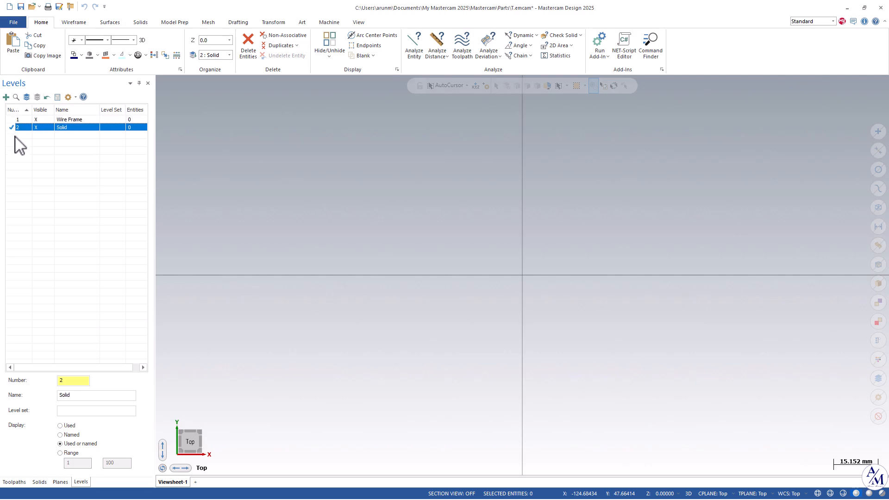
left_click(11, 120)
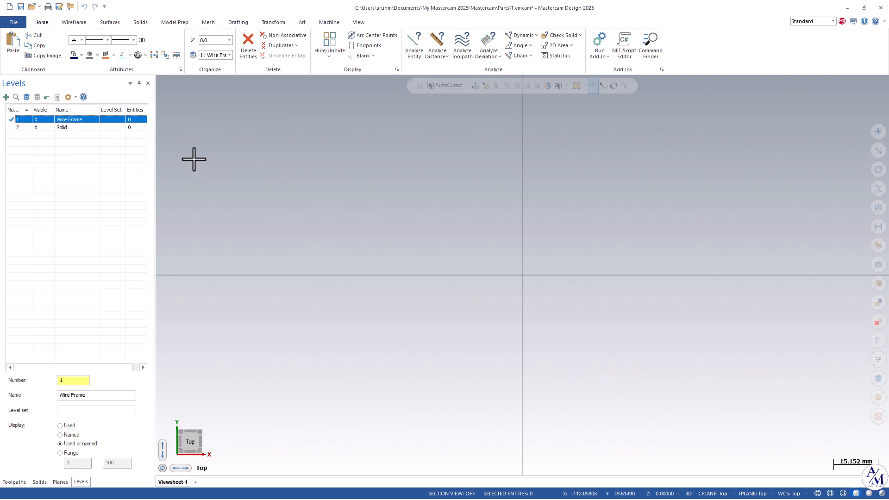
left_click(14, 481)
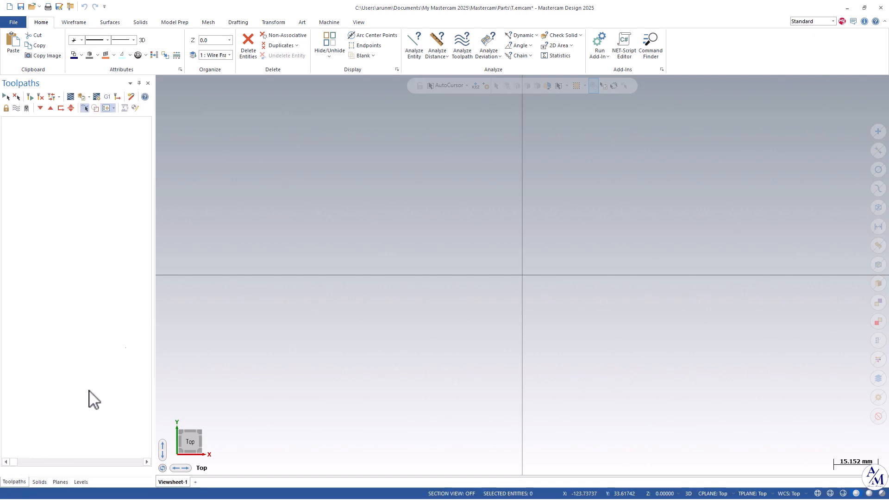
- Create a wireframe rectangle 100 mm wide and 100 mm high, anchored by its center at the origin, with both dimensions locked
left_click(73, 23)
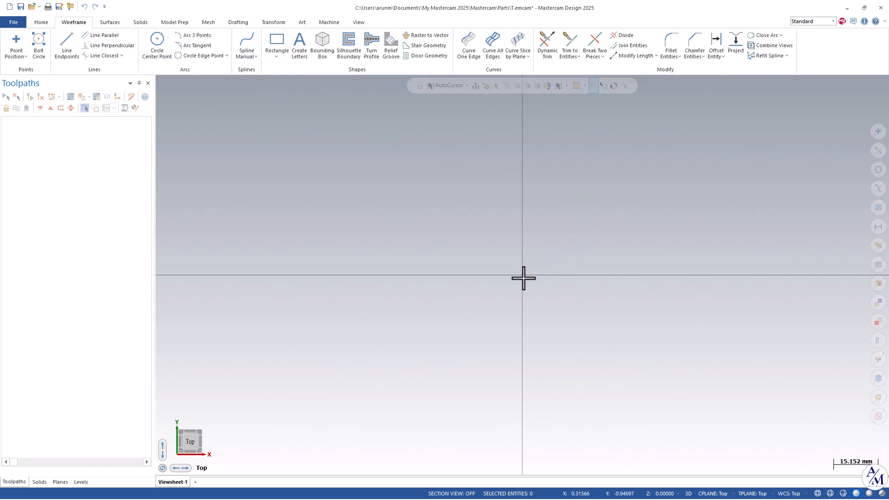
scroll(520, 261, "up", 5)
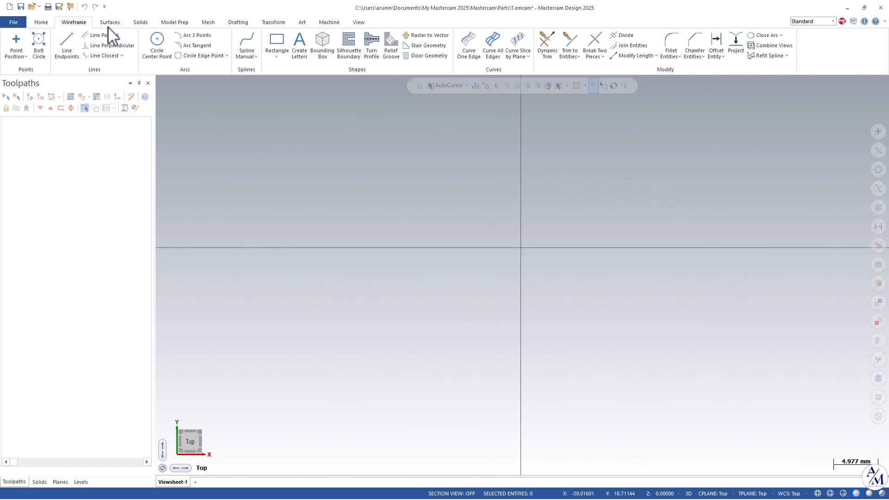
left_click(278, 47)
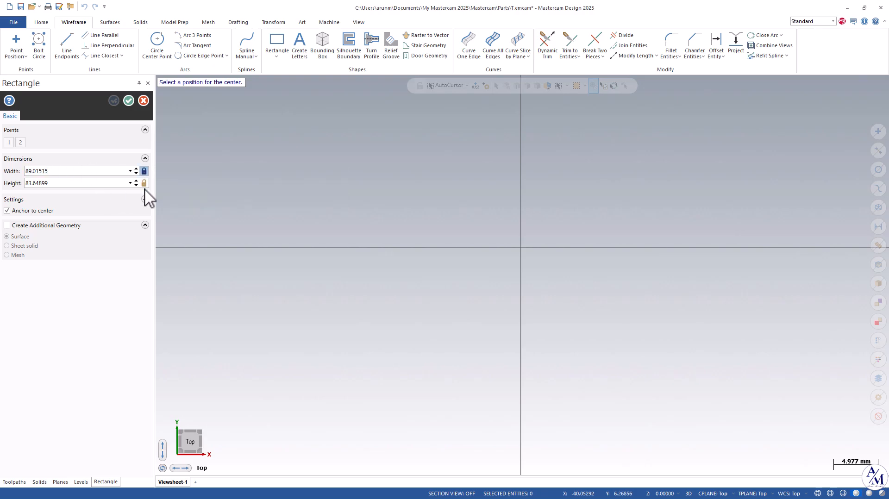
left_click(144, 183)
left_click(74, 173)
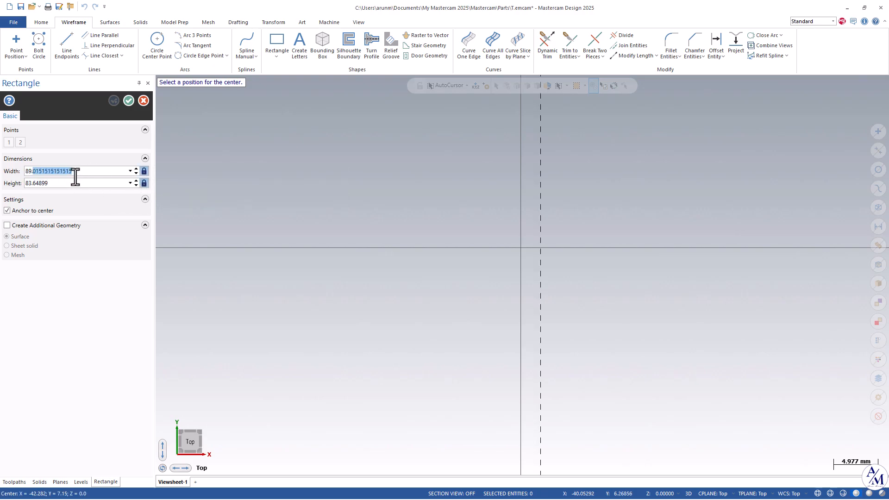
type("100")
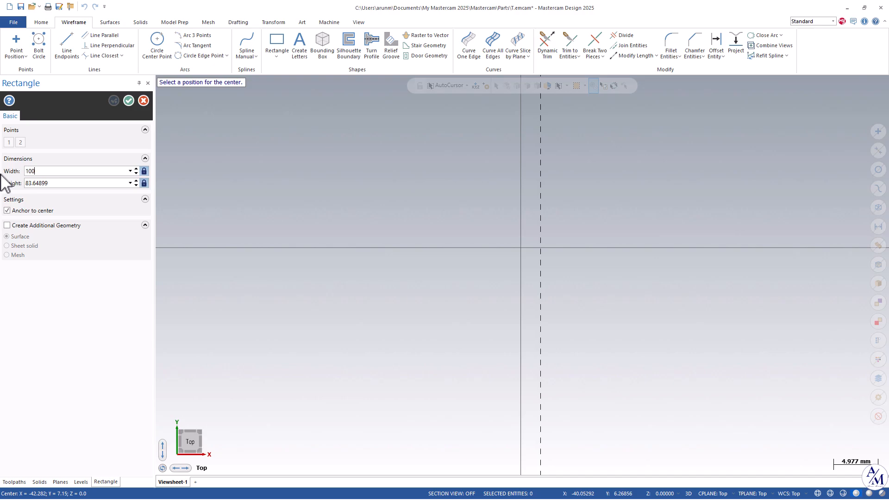
left_click_drag(78, 183, 8, 178)
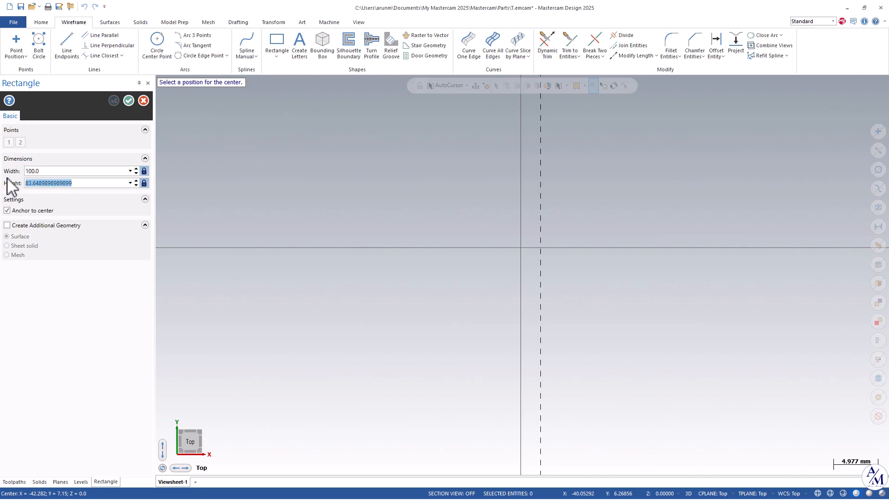
type("100")
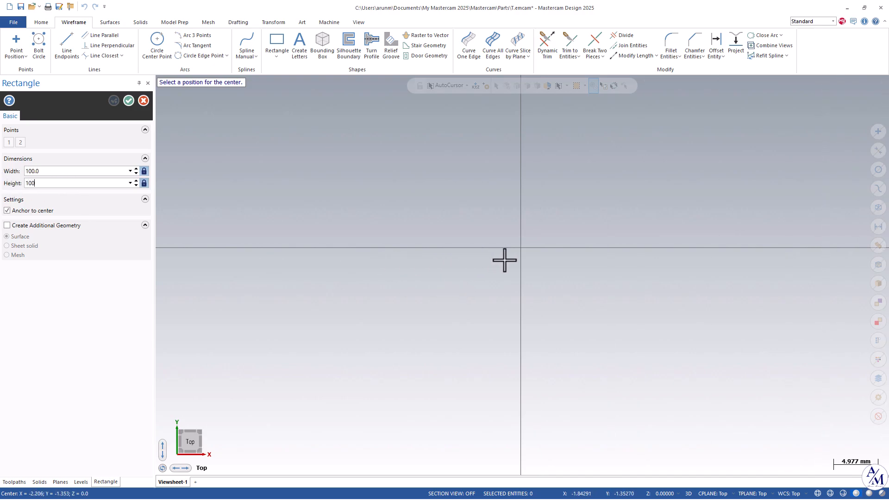
right_click(588, 172)
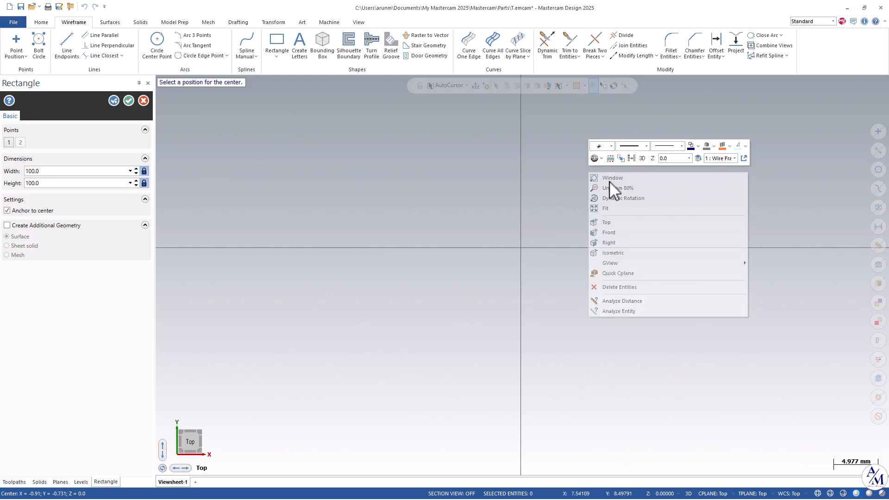
left_click(613, 209)
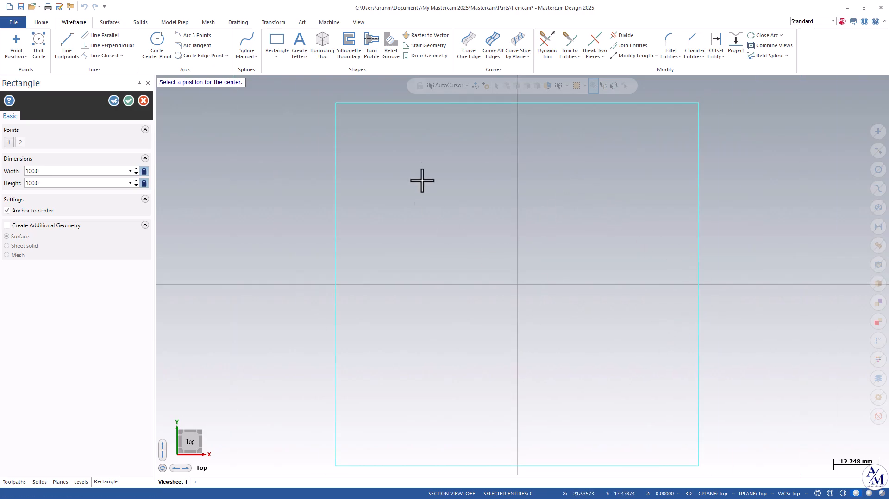
left_click(114, 100)
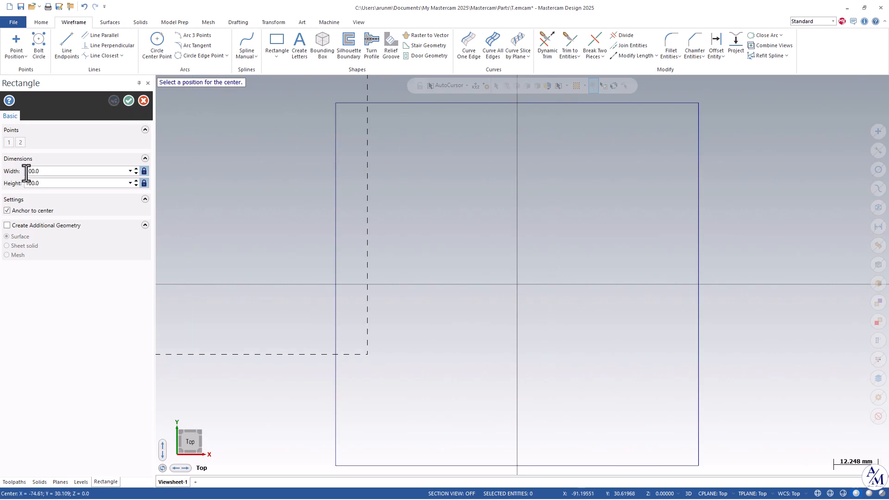
- Create a second rectangle, 80 mm wide and 80 mm high, centered on the origin inside the first one
double_click(58, 173)
left_click(517, 284)
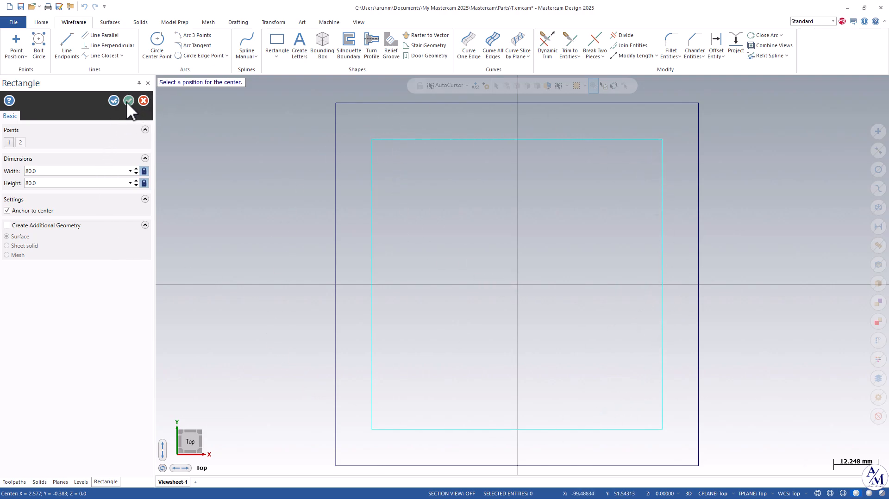
left_click(128, 101)
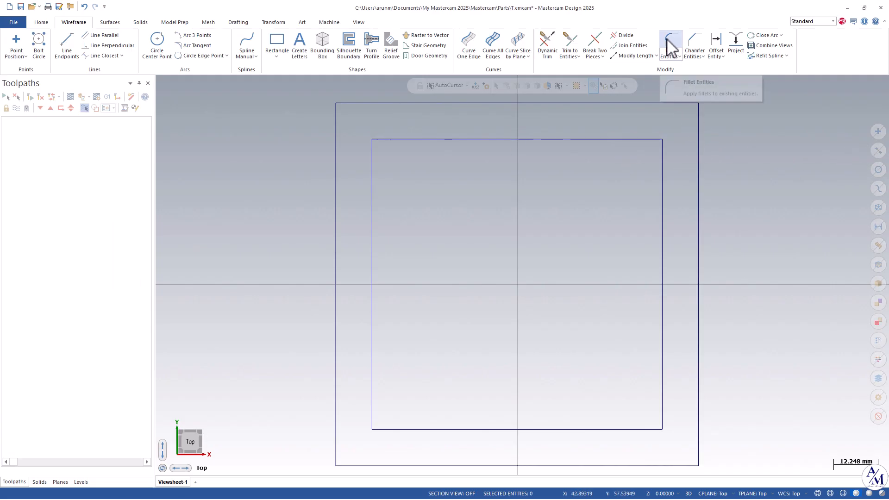
- Fillet the two upper corners of the inner square one at a time with an 8 mm radius
left_click(671, 48)
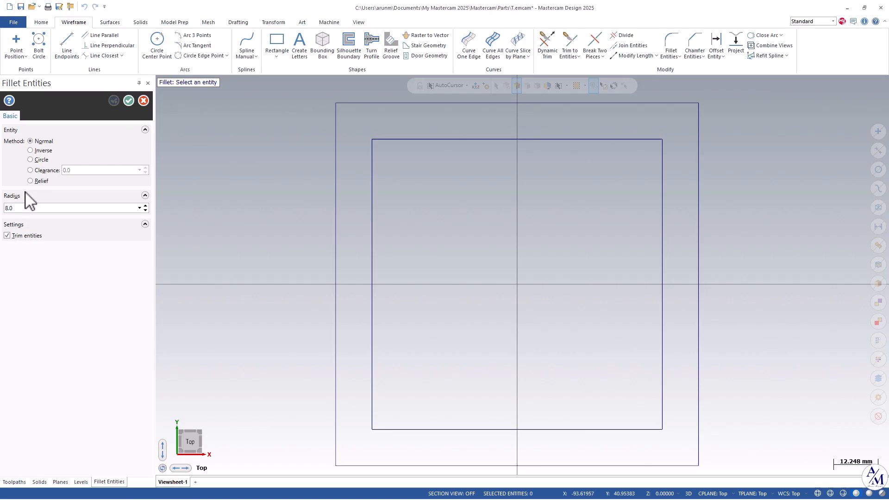
left_click(14, 208)
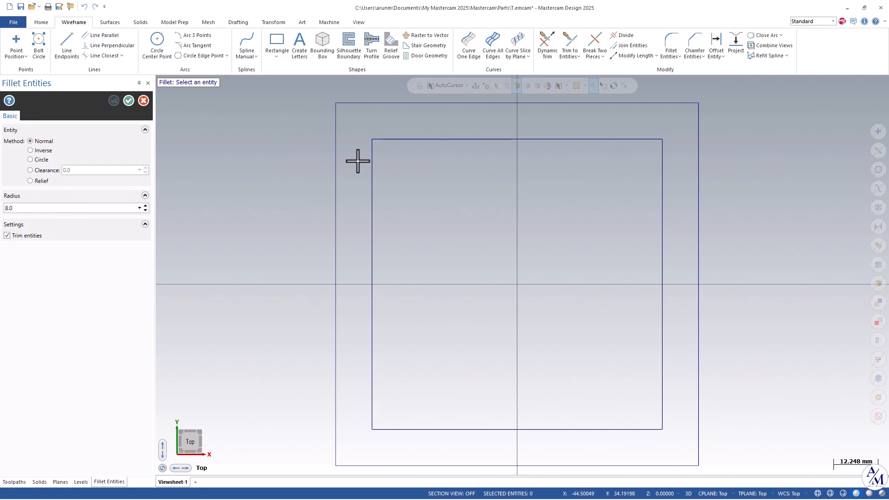
left_click(373, 161)
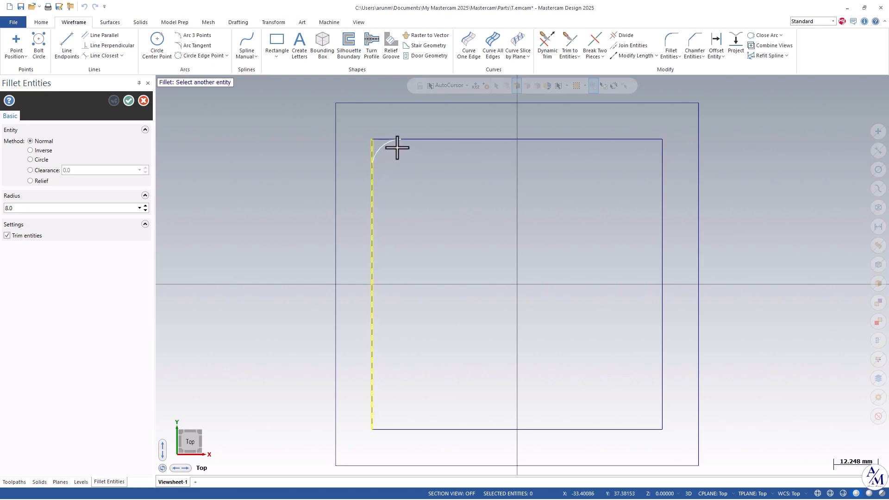
left_click(415, 140)
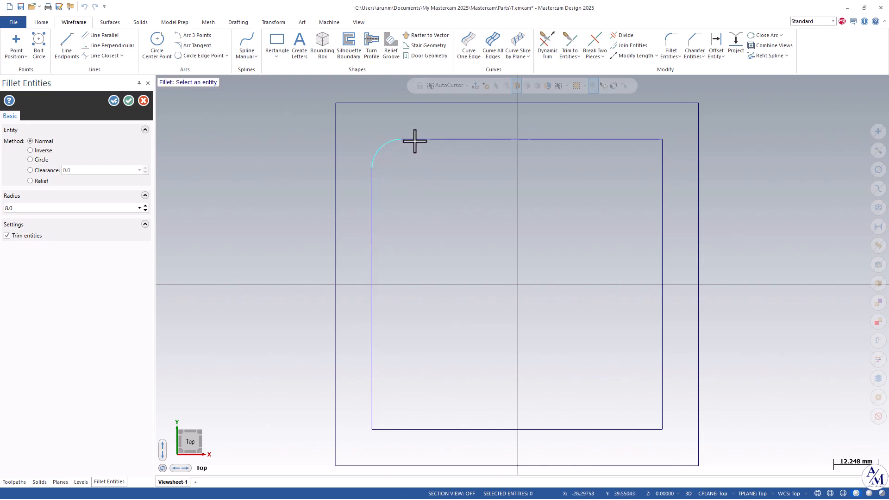
left_click(638, 140)
left_click(664, 173)
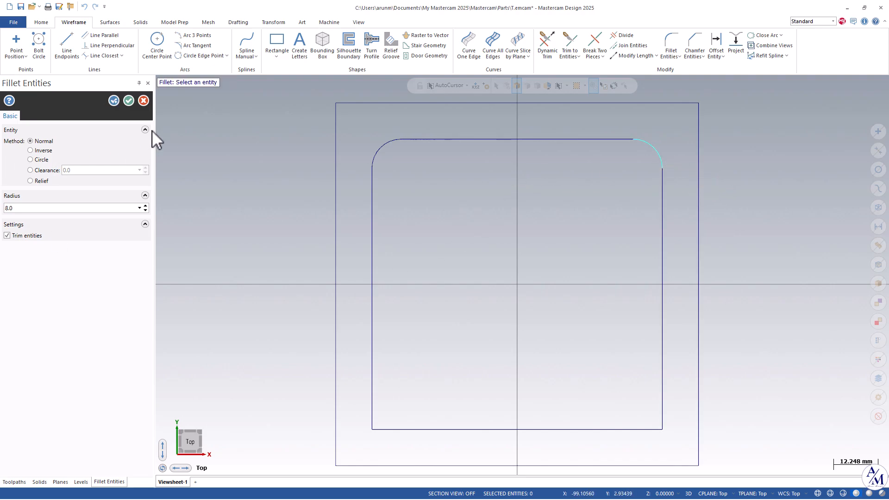
key("Escape")
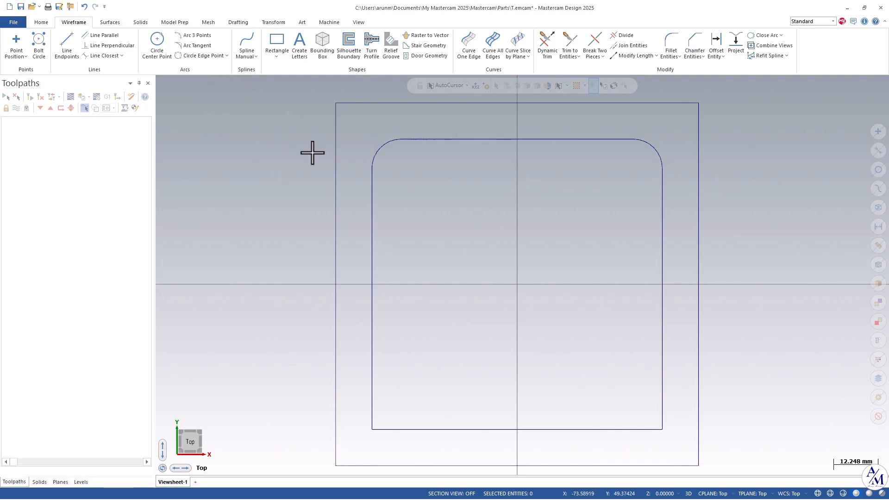
- Undo both corner fillets on the inner square
key("ctrl+z")
key("ctrl+z")
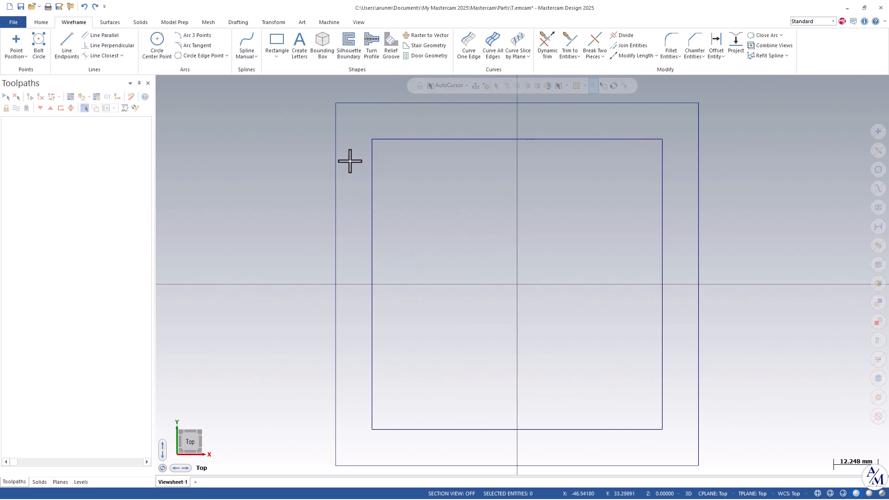
- Fillet all corners of the inner square as one chain with an 8 mm radius, trimming the edges
left_click(680, 57)
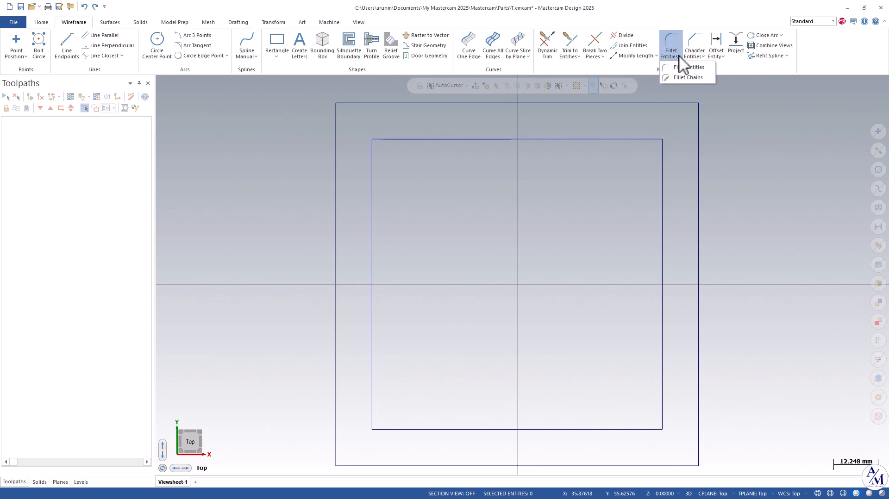
left_click(679, 77)
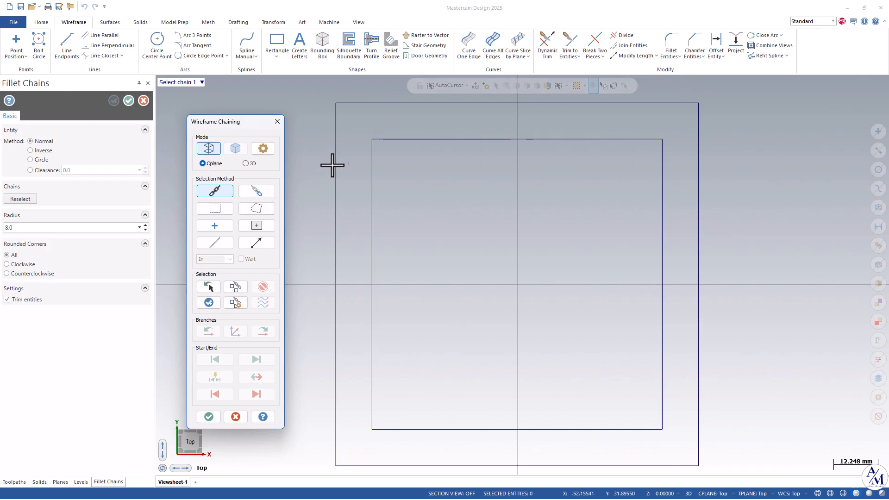
left_click(410, 139)
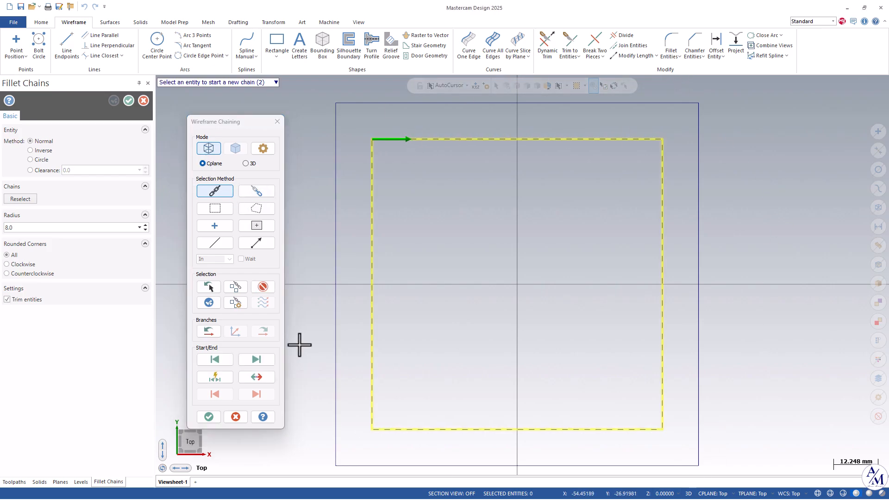
left_click(209, 416)
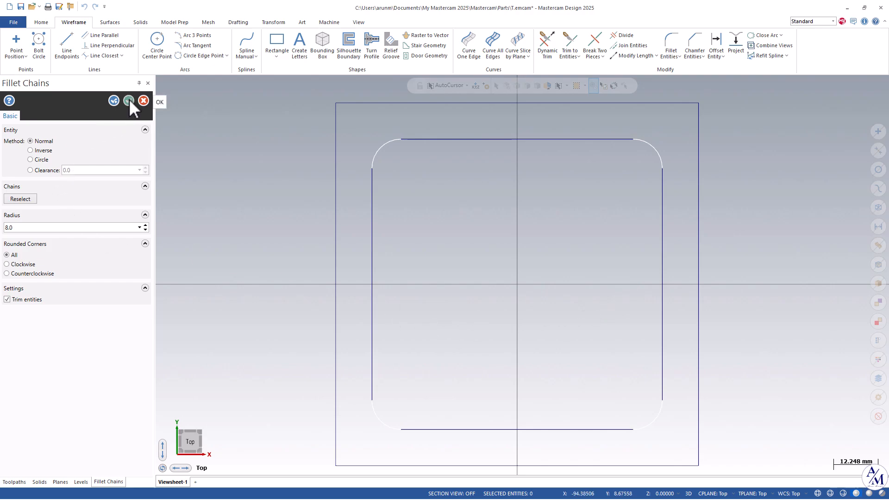
left_click(128, 99)
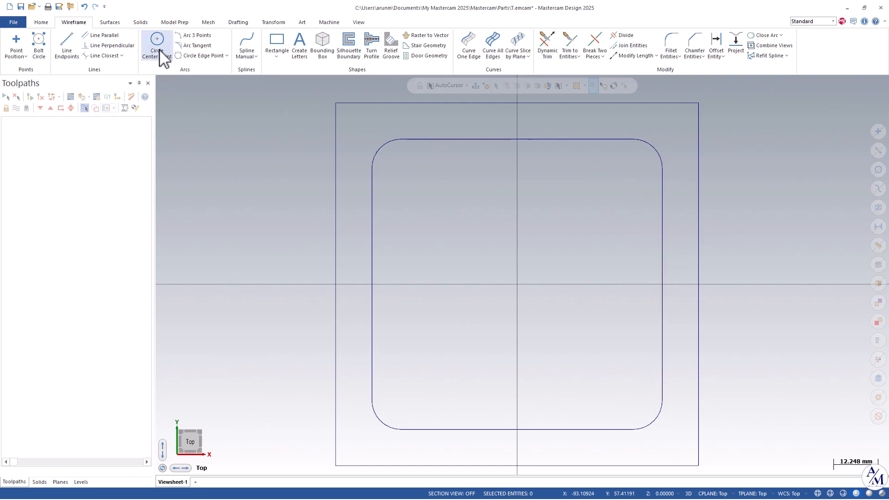
- Draw an 8 mm diameter circle centered on the upper-left fillet arc of the inner square
left_click(157, 46)
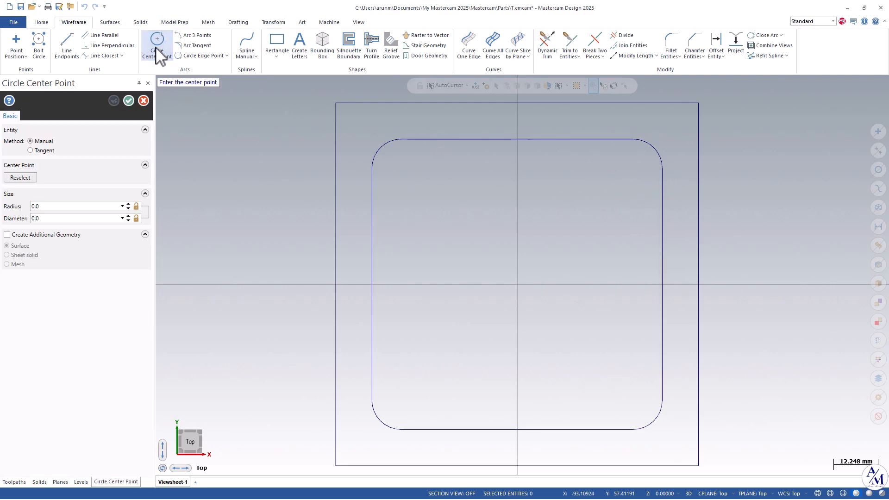
left_click(402, 170)
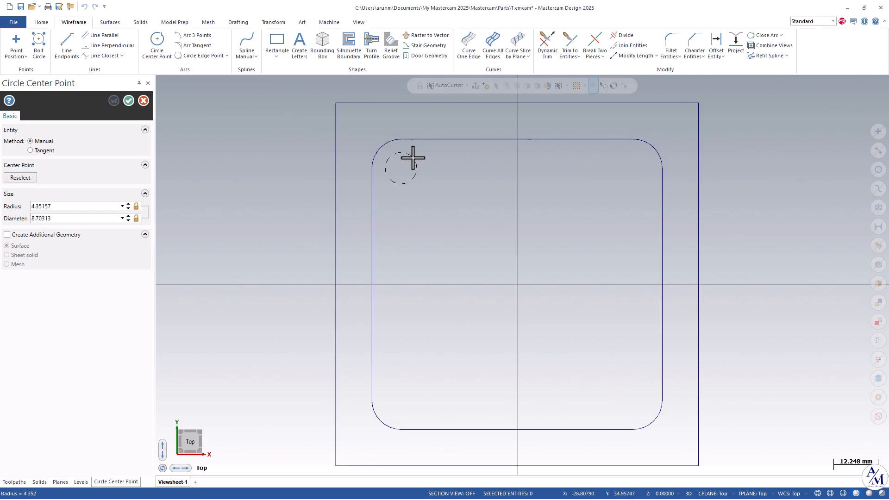
left_click(411, 159)
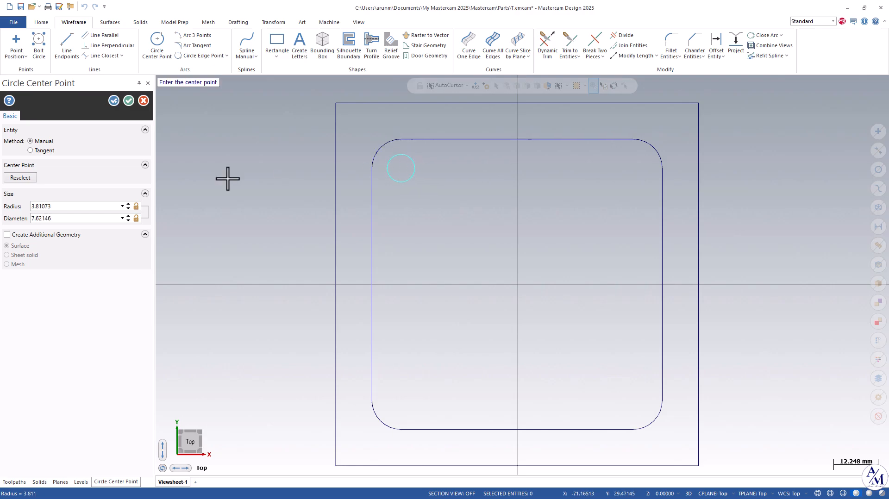
left_click(81, 218)
type("8")
left_click(128, 100)
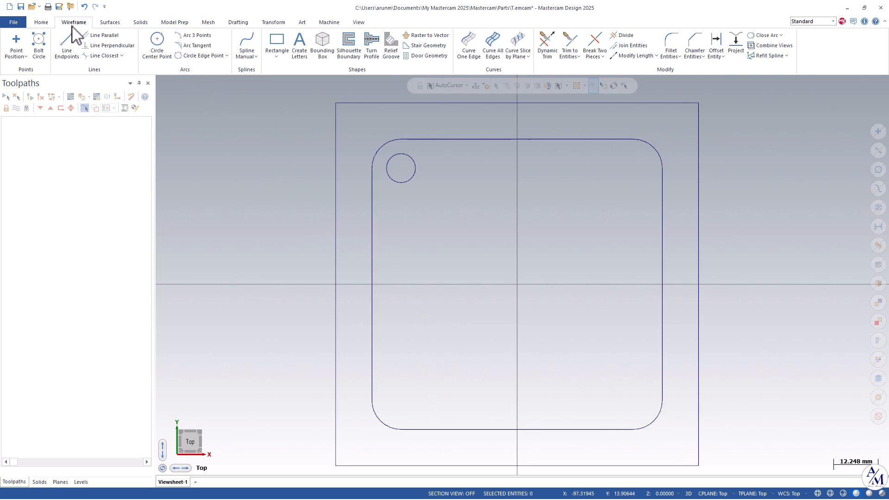
- Copy the circle by rotating it about the origin with 4 instances over a 360-degree total sweep
left_click(273, 22)
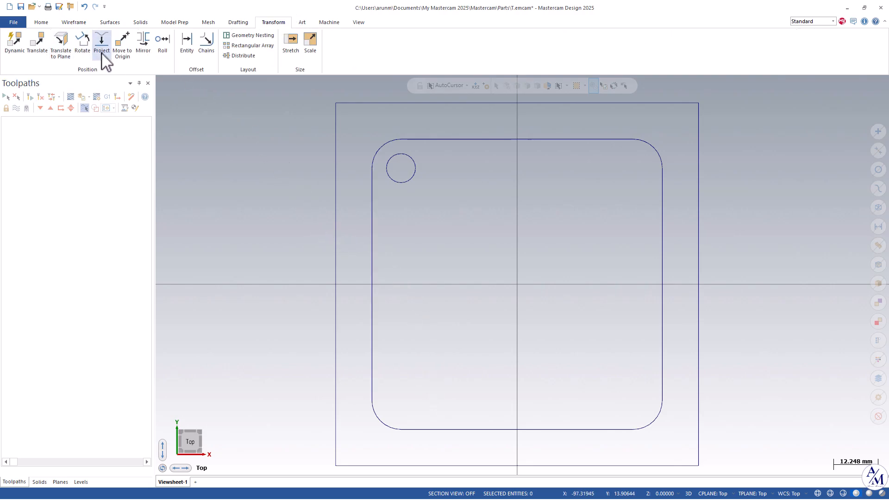
left_click(82, 42)
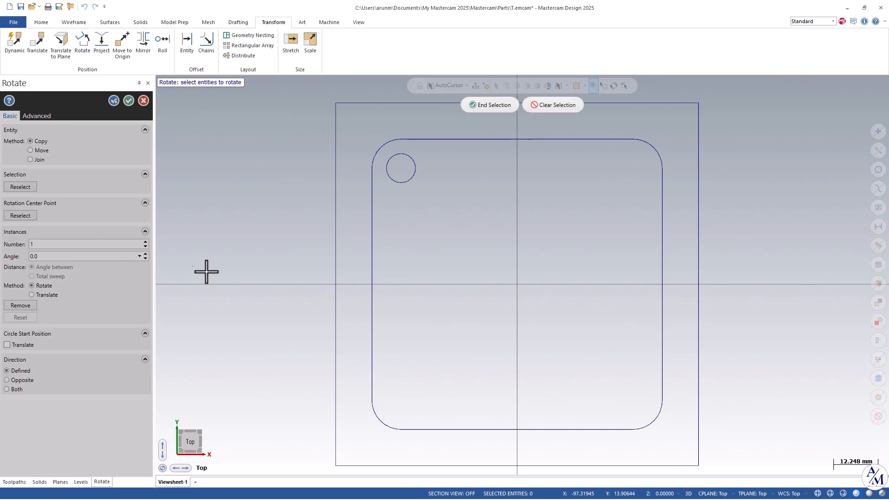
left_click(415, 182)
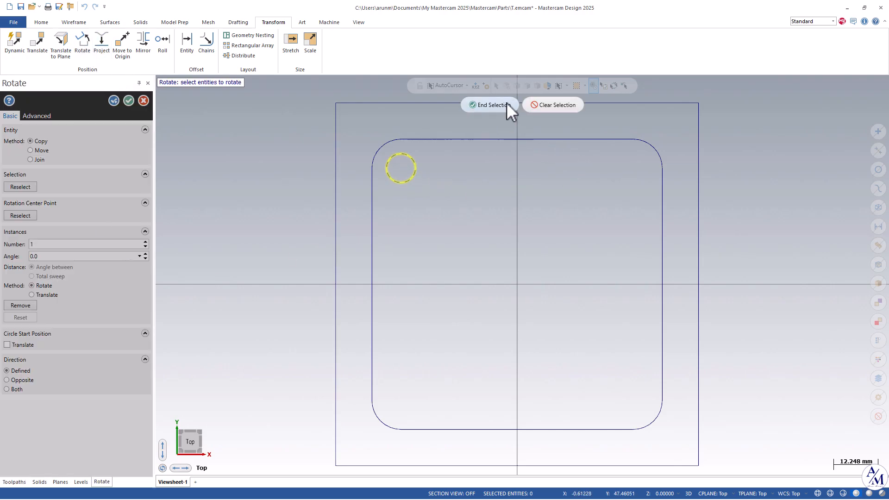
left_click(487, 107)
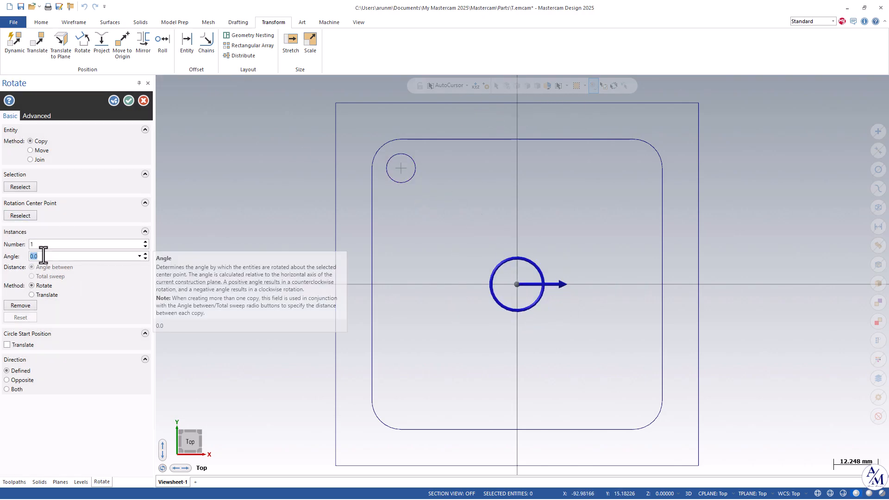
type("360")
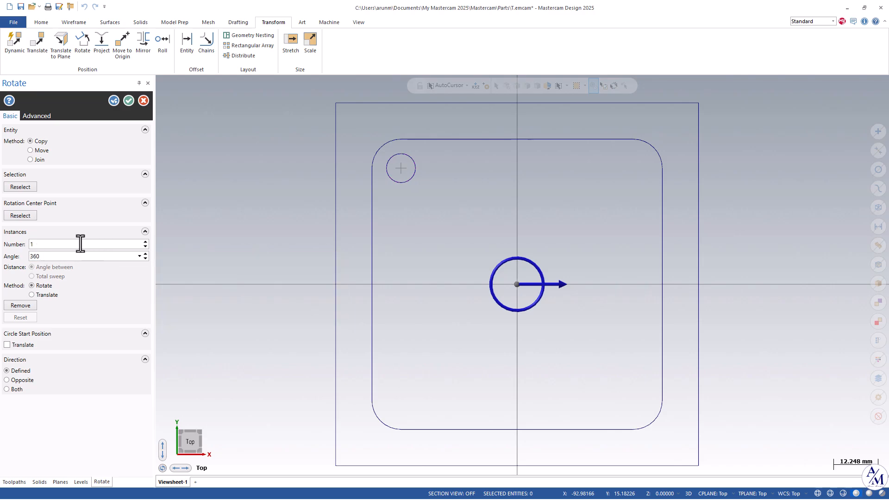
type("4")
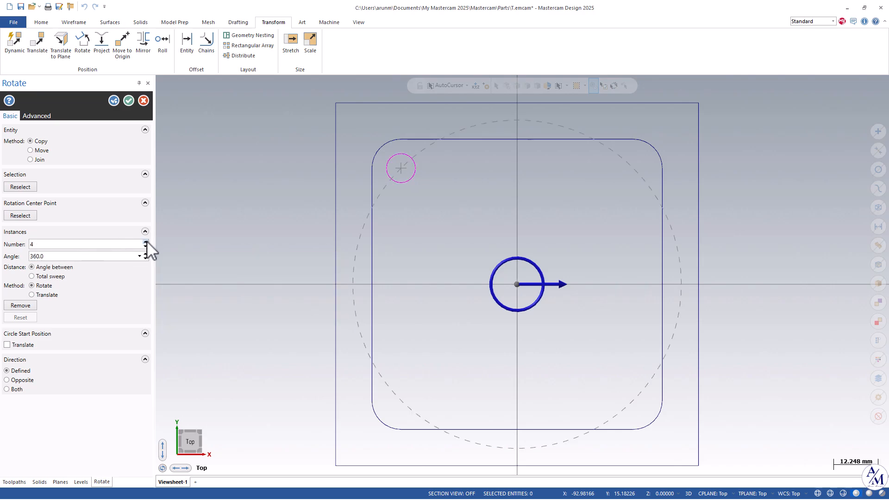
left_click(42, 277)
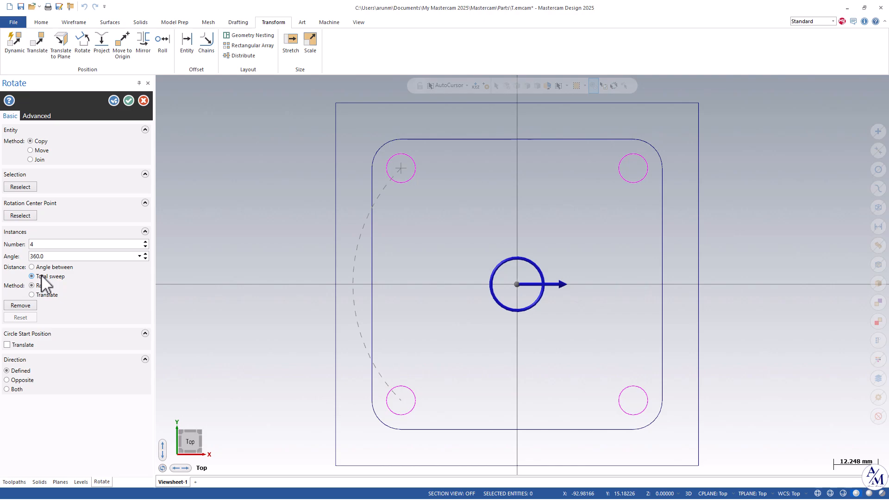
left_click(128, 102)
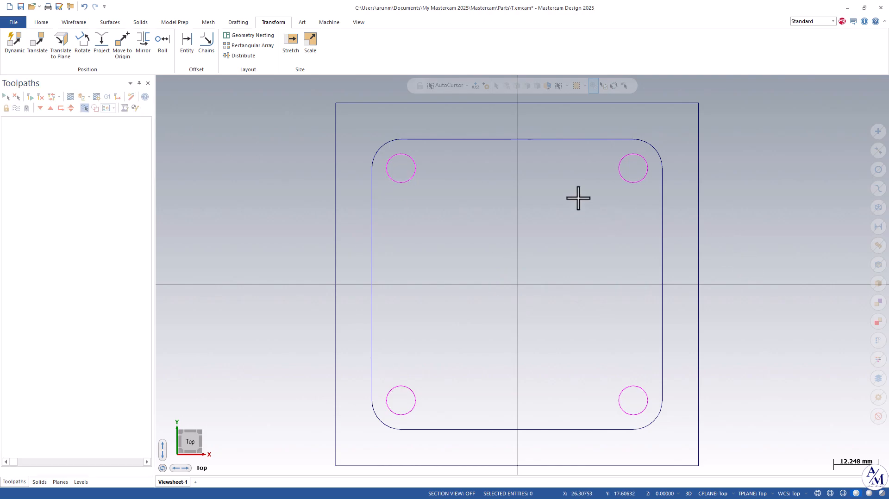
- Delete the three rotated circle copies, keeping only the upper-left circle
left_click(634, 187)
key("Delete")
left_click(627, 388)
key("Delete")
left_click(408, 397)
key("Delete")
- Mirror a copy of the upper-left circle across both the X and Y axes and clear the result colors
left_click(143, 41)
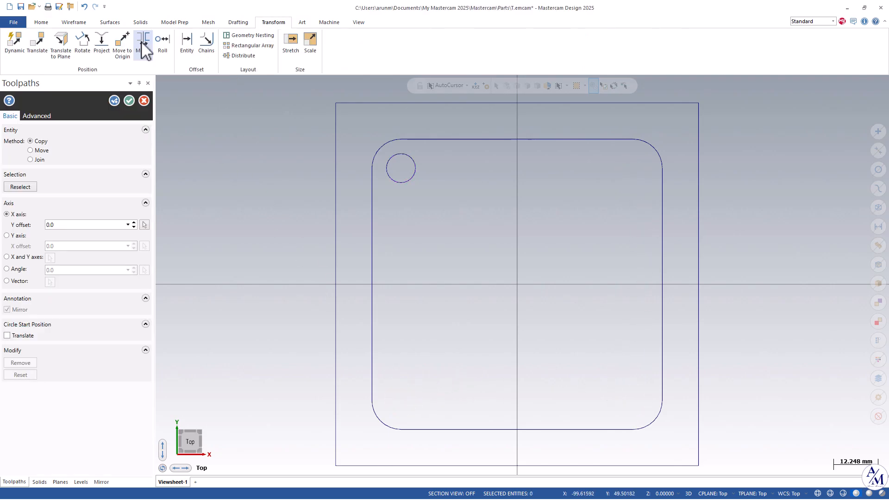
left_click(413, 179)
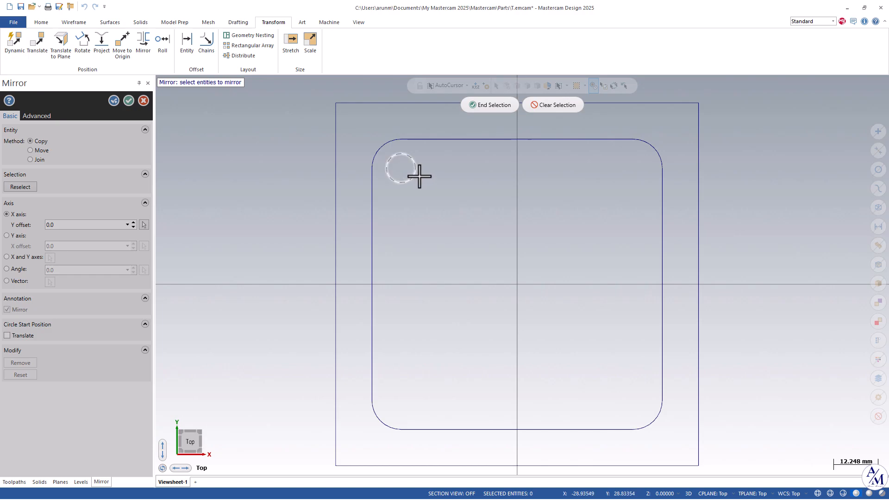
left_click(482, 106)
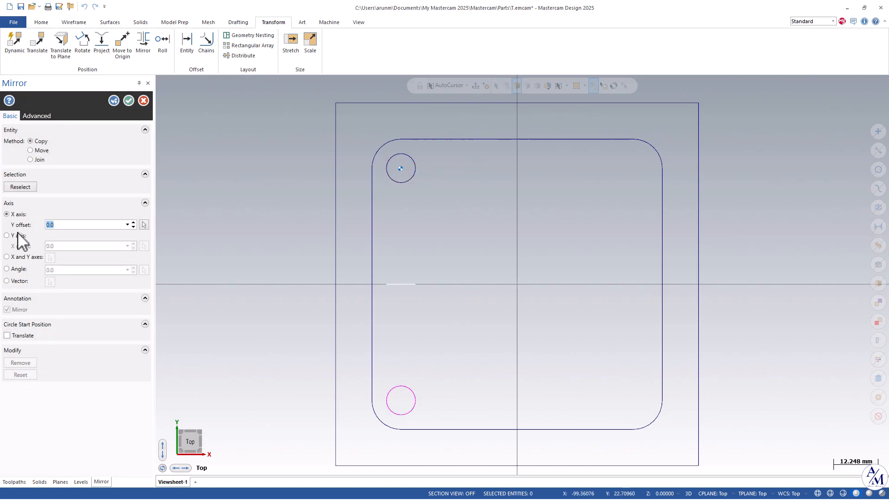
left_click(7, 257)
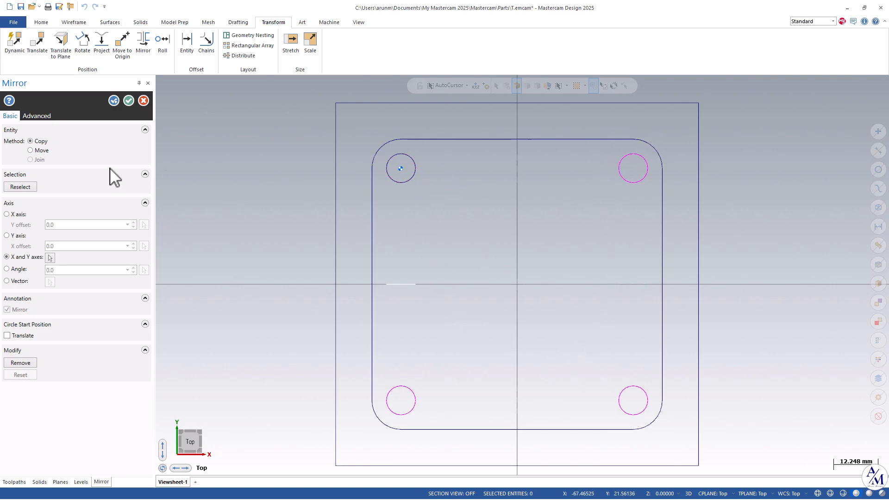
left_click(129, 101)
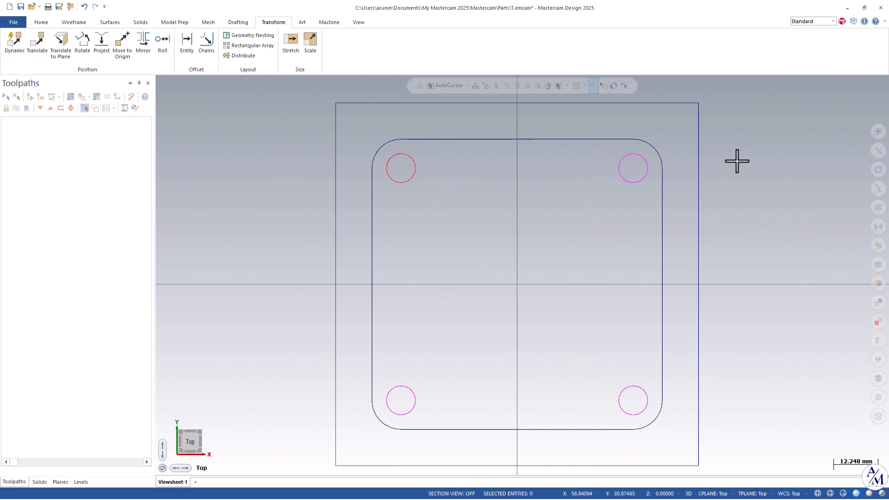
right_click(752, 155)
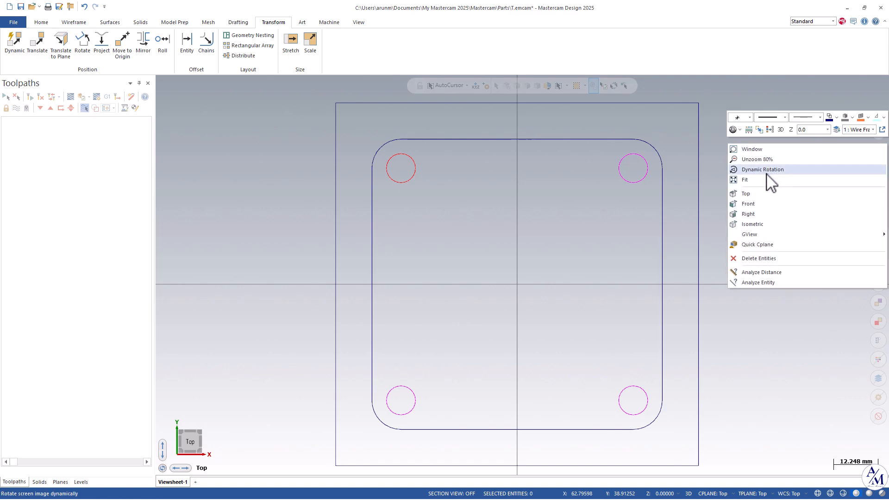
left_click(770, 131)
- Move all geometry to the origin from the outer square's lower-left corner, fit the view and clear the result colors
scroll(721, 248, "down", 2)
scroll(770, 277, "up", 1)
scroll(723, 246, "down", 2)
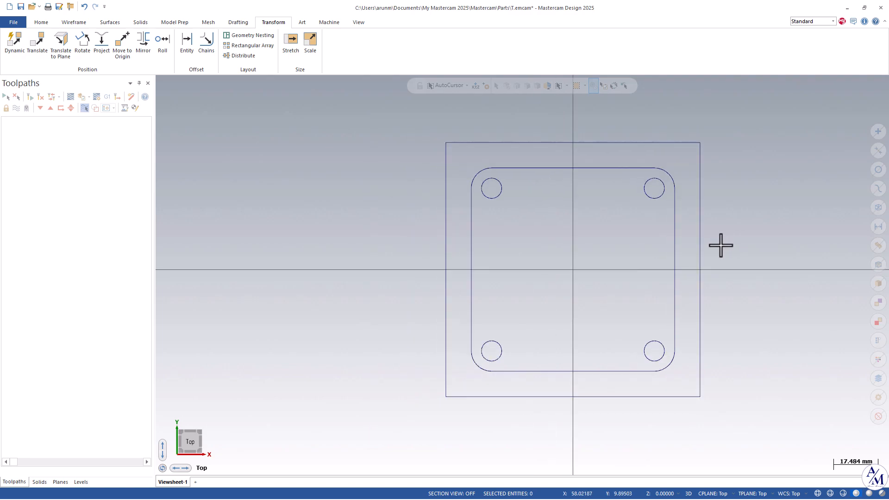
middle_click_drag(768, 266, 623, 255)
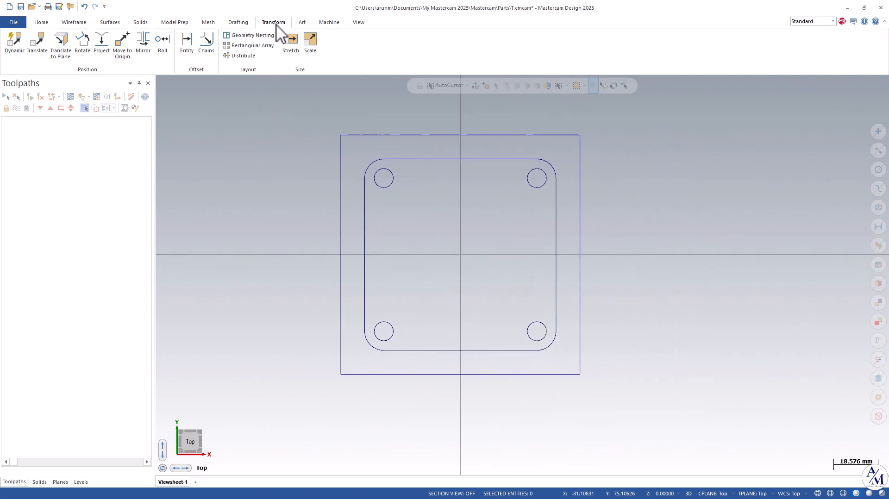
left_click(123, 46)
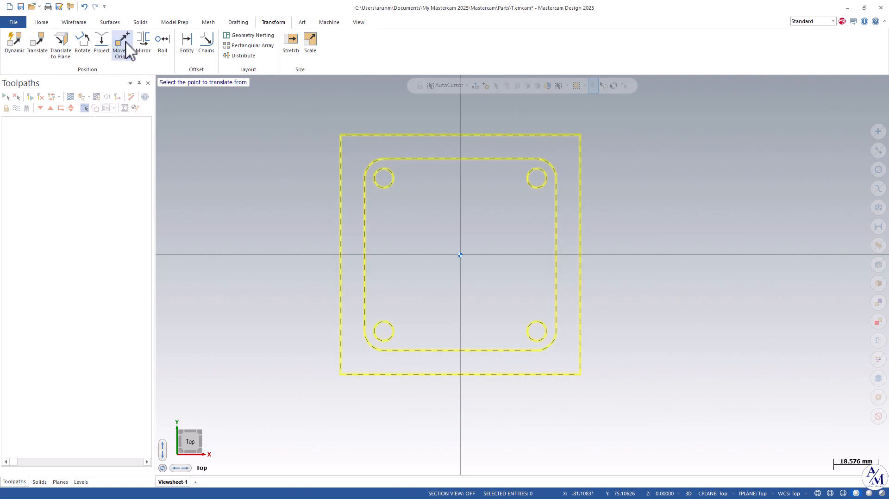
left_click(340, 375)
scroll(694, 332, "down", 4)
middle_click_drag(723, 201, 580, 246)
scroll(486, 280, "up", 1)
right_click(682, 185)
left_click(702, 220)
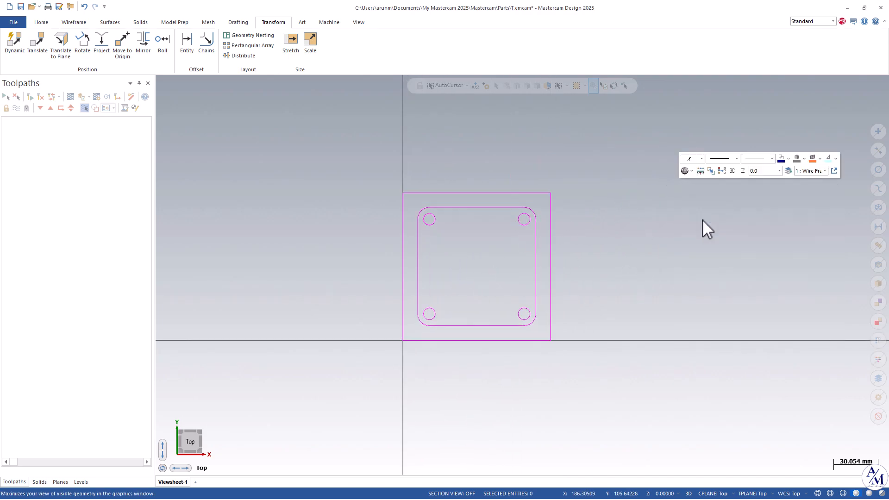
right_click(738, 193)
left_click(771, 180)
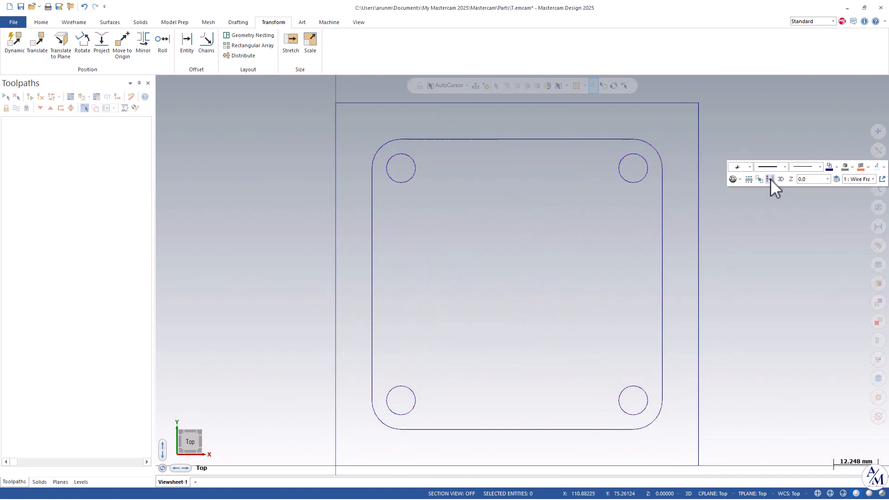
- Delete the upper-right, lower-right and lower-left corner circles of the relocated plate
scroll(726, 269, "down", 4)
middle_click_drag(341, 297, 292, 269)
scroll(302, 250, "down", 1)
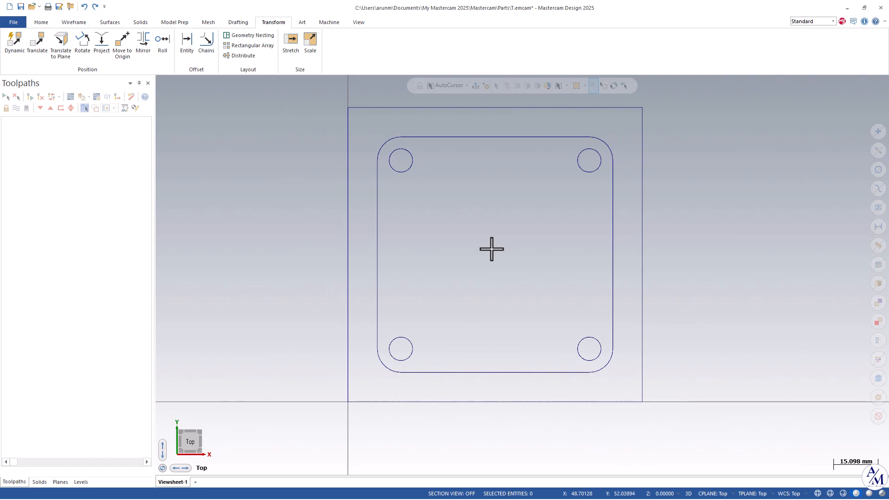
left_click(587, 173)
key("Delete")
left_click(589, 358)
key("Delete")
left_click(412, 342)
key("Delete")
- Mirror a copy of the remaining circle across X and Y axes passing through the midpoint between the outer square's opposite corners
left_click(143, 45)
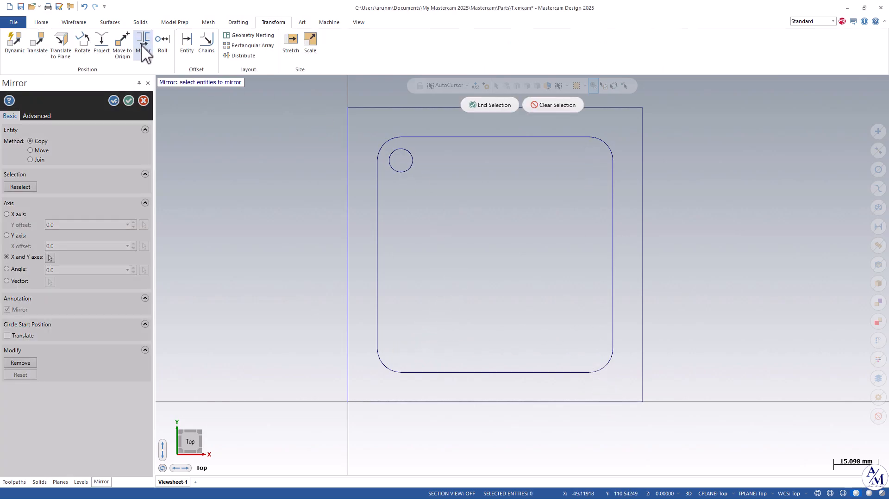
left_click(418, 165)
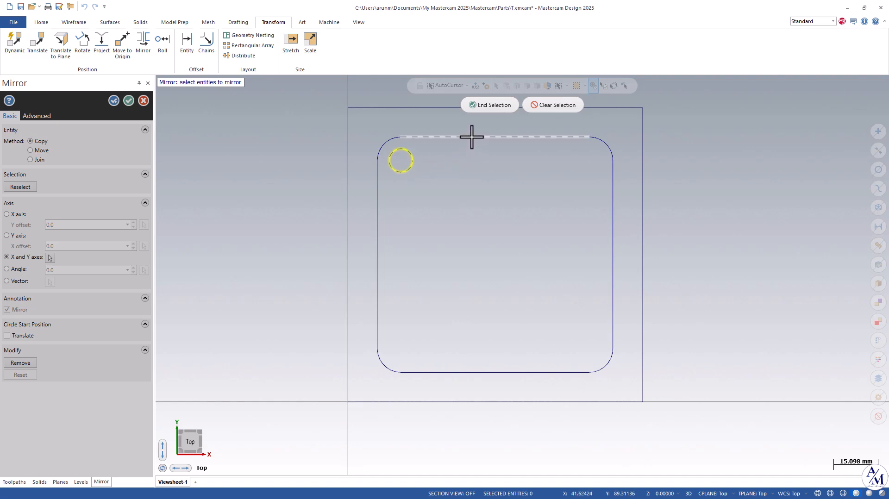
left_click(480, 107)
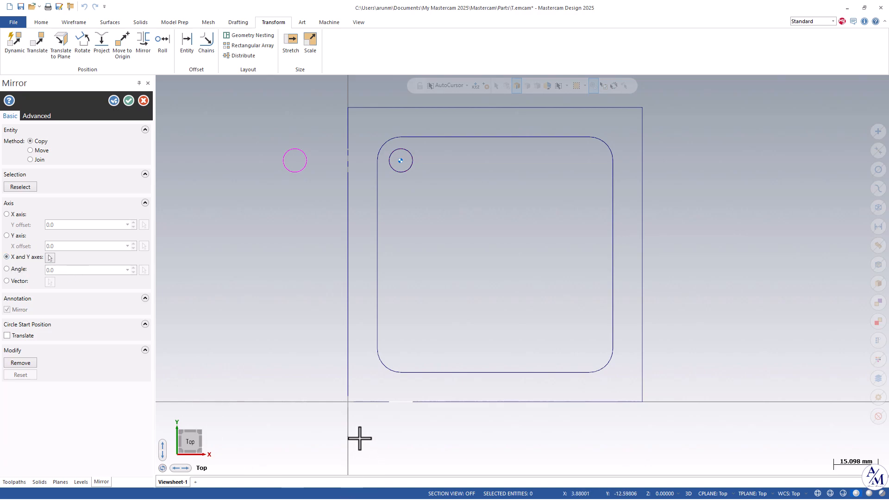
right_click(713, 156)
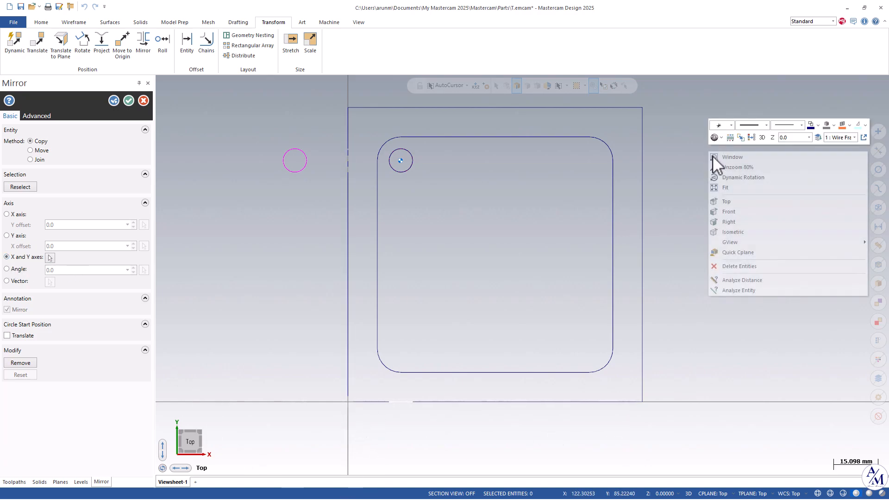
left_click(725, 187)
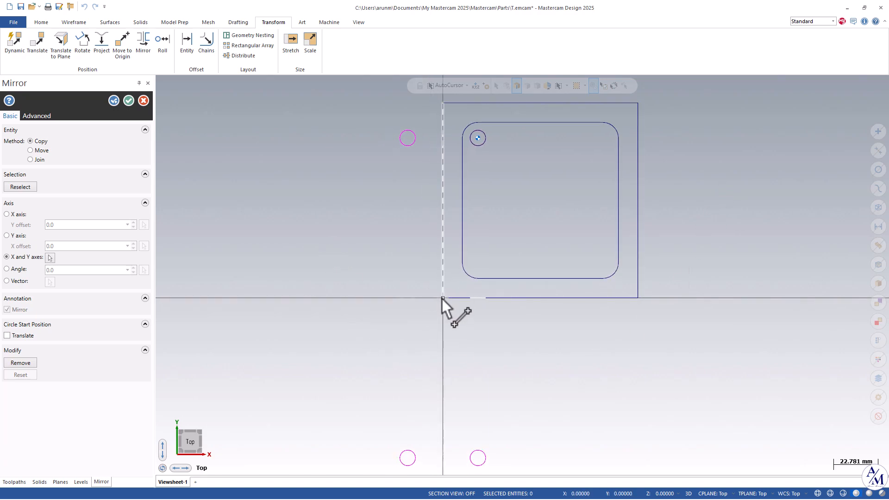
left_click(442, 298)
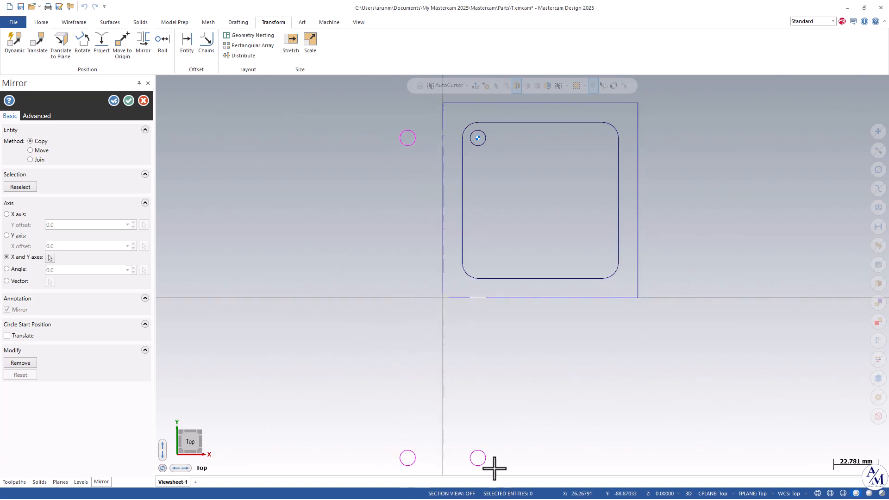
scroll(730, 135, "up", 3)
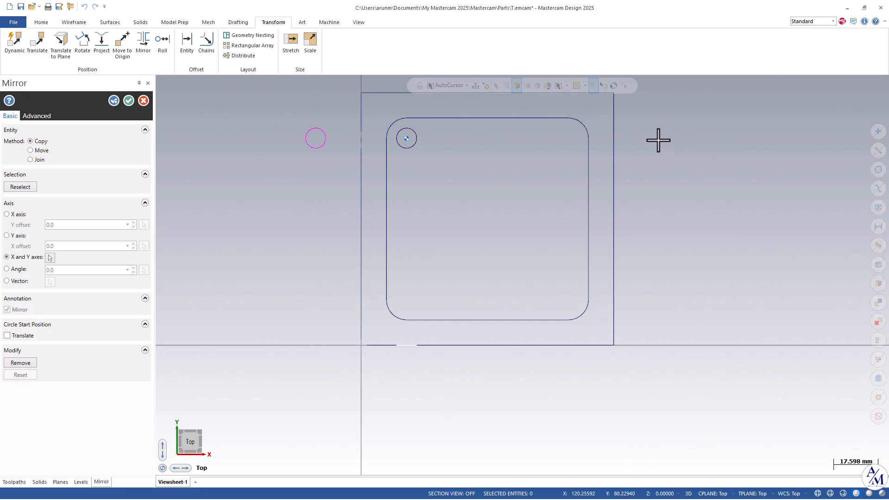
scroll(643, 108, "up", 3)
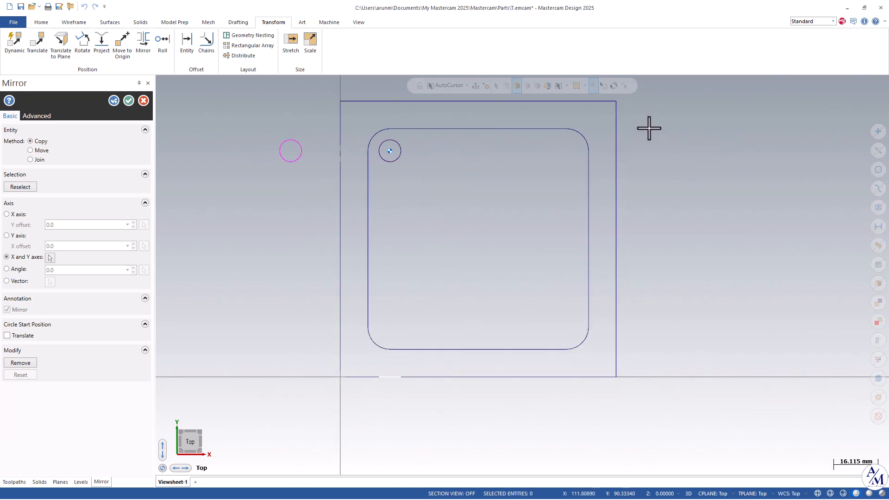
middle_click_drag(651, 134, 671, 179)
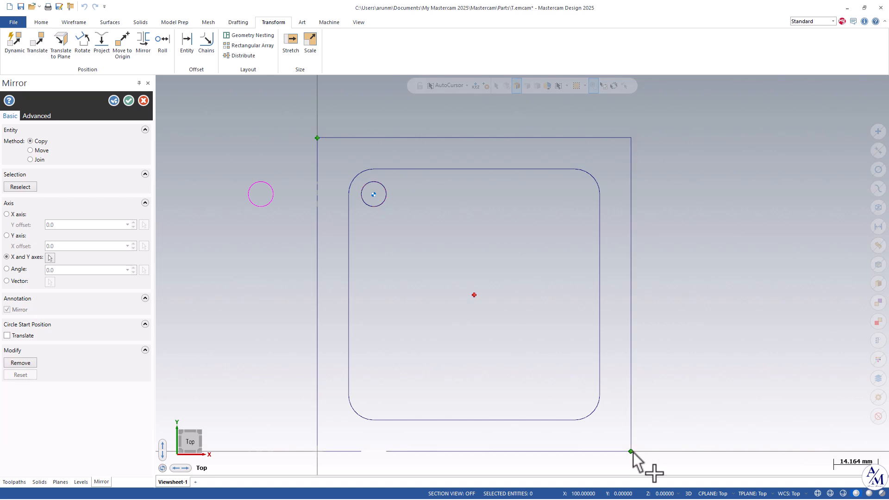
left_click(475, 295)
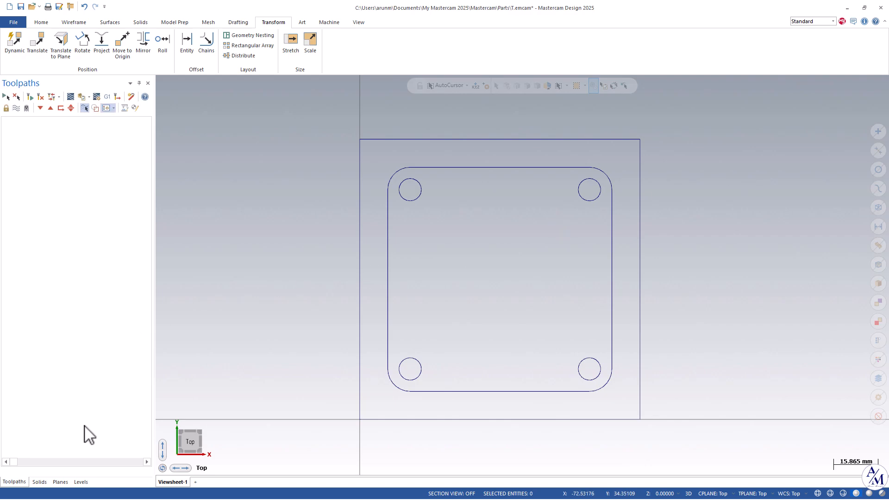
- Make the Solid level the active level and display the plate profile in the isometric view
left_click(82, 482)
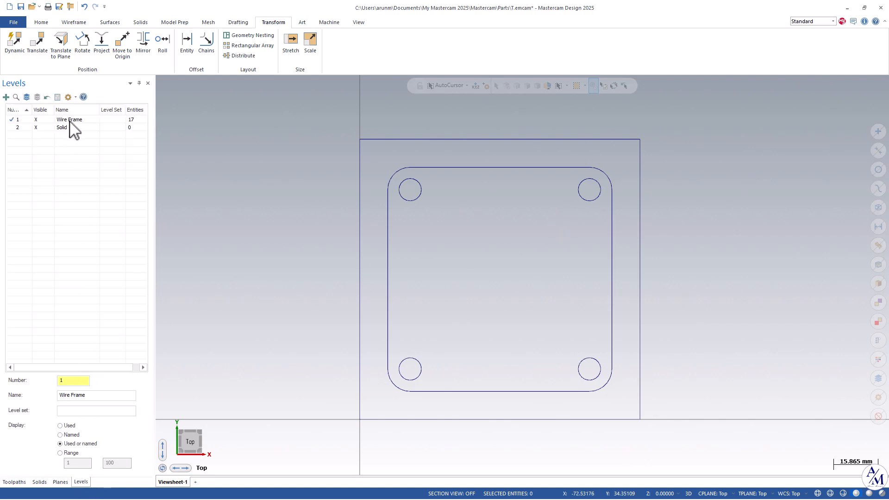
left_click(9, 128)
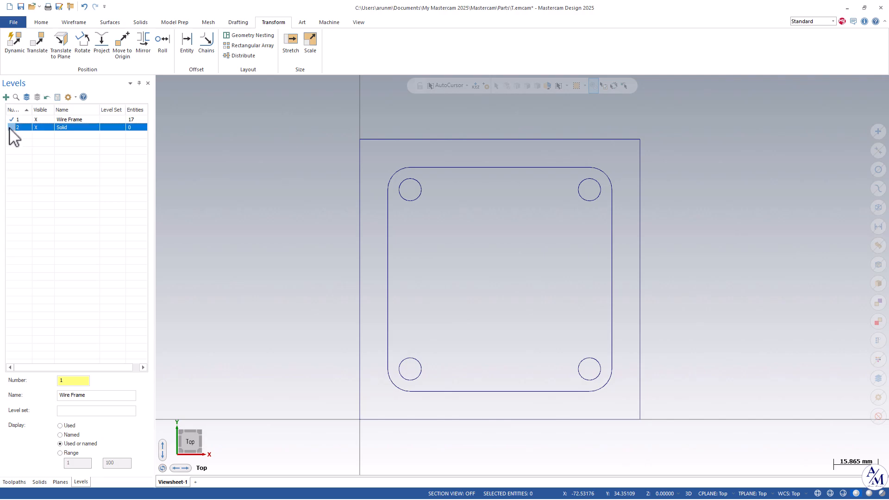
right_click(730, 125)
left_click(754, 206)
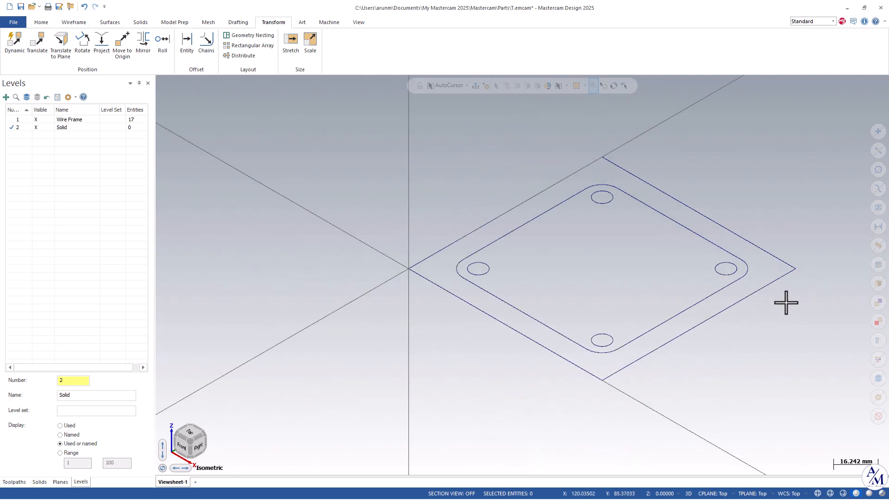
middle_click_drag(789, 301, 713, 284)
- Check the block height on the part drawing and chain the outer square for a solid extrusion as a new body
left_click(18, 482)
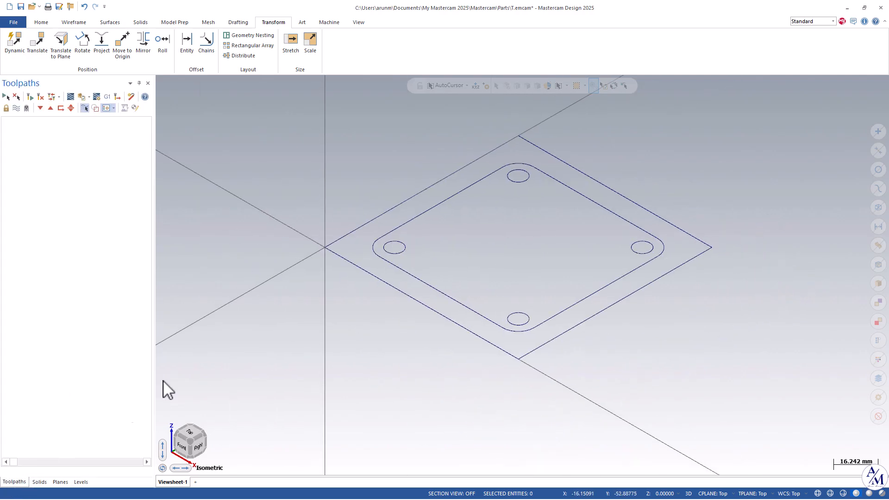
left_click(139, 23)
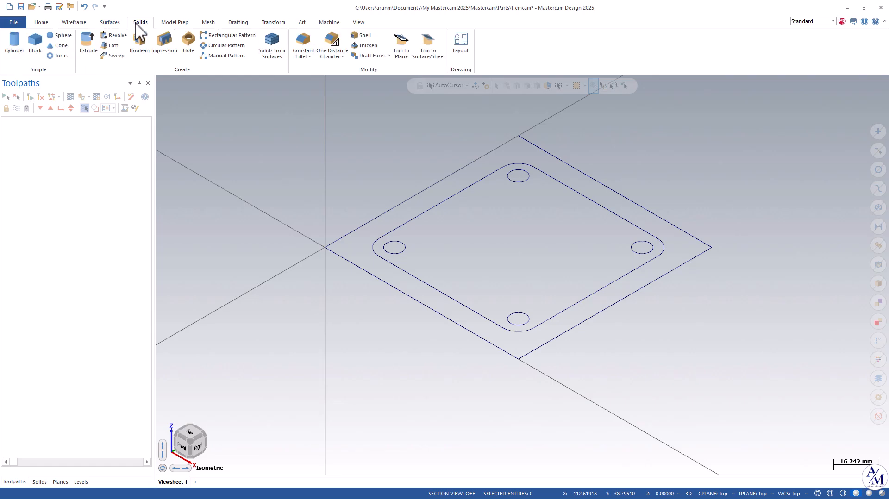
left_click(89, 47)
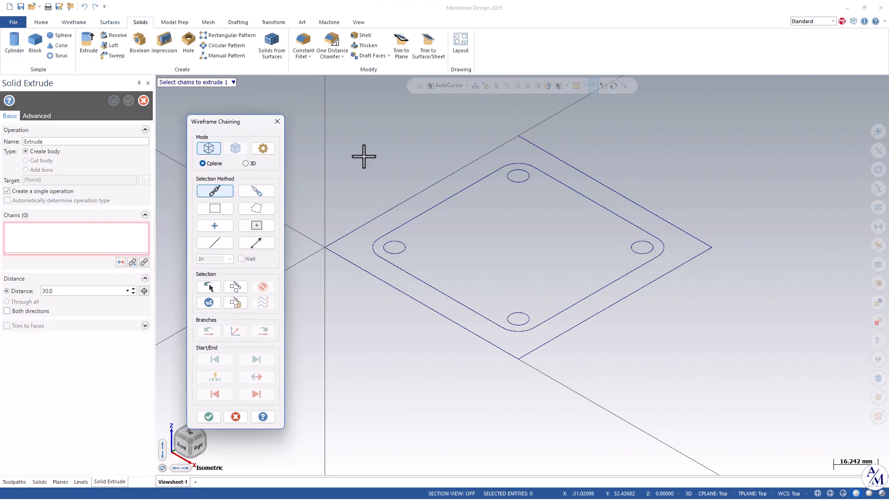
key("alt+Tab")
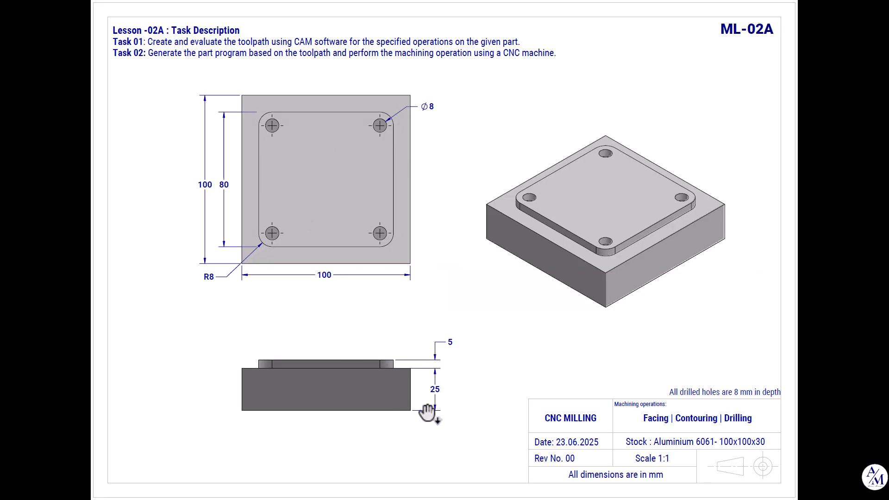
key("alt+Tab")
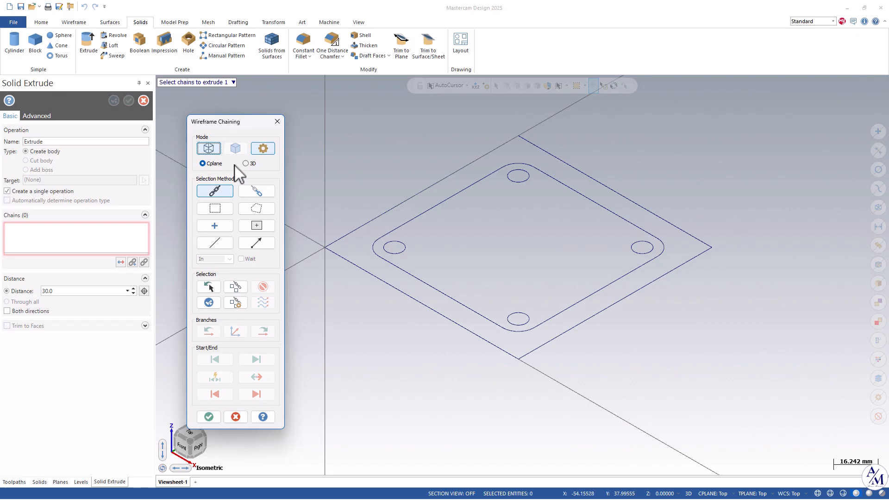
left_click(380, 216)
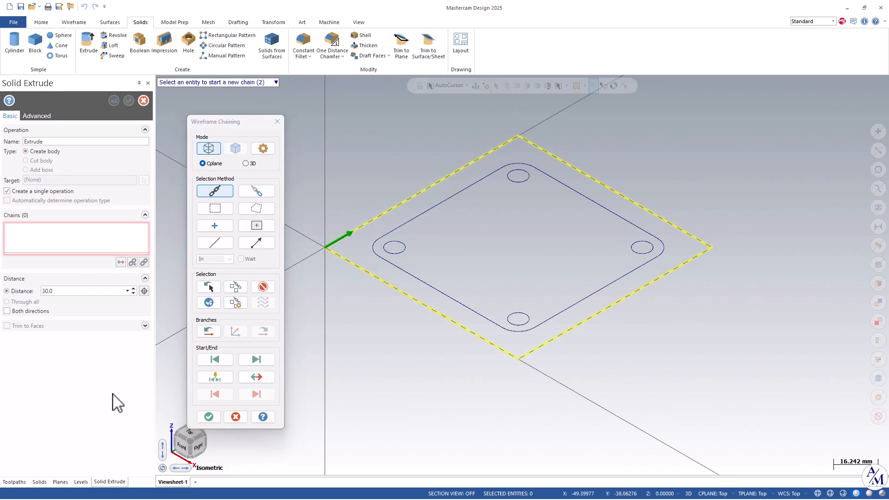
left_click(208, 417)
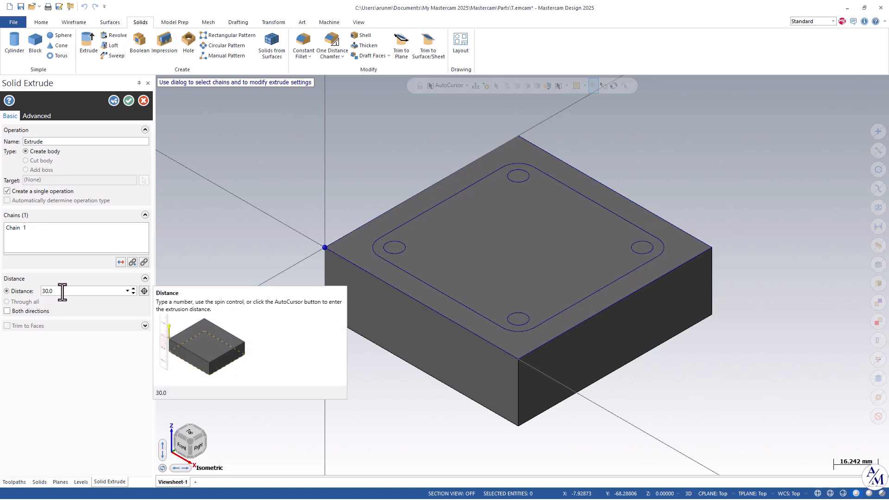
- Try the extrusion upward with a distance of 80 mm and flip it back downward
left_click(121, 262)
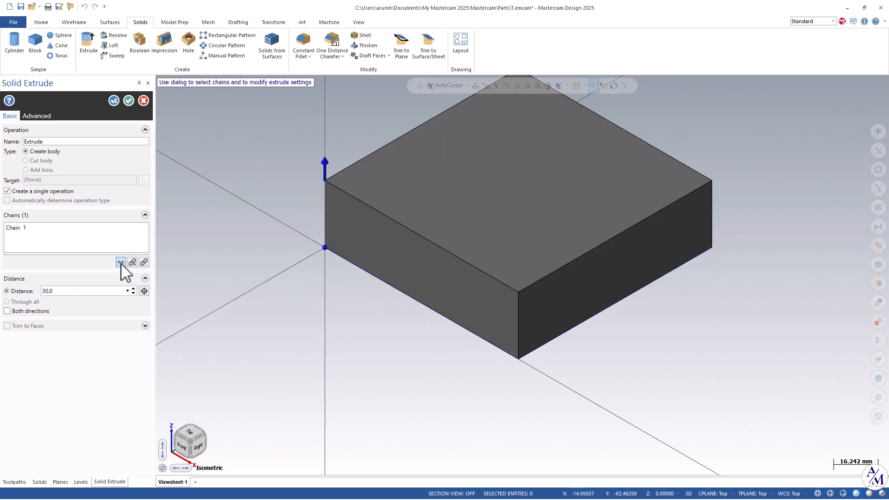
type("80")
key("Return")
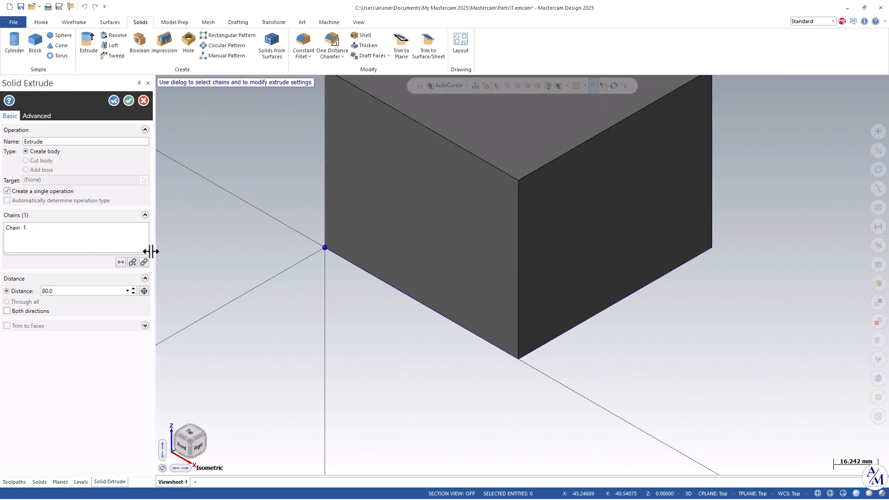
left_click(121, 263)
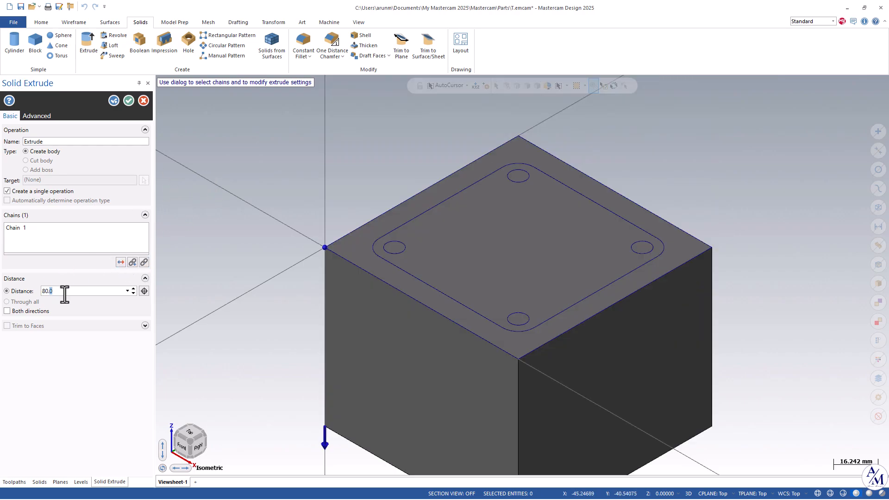
- Set the extrusion distance to 30 mm and create the block below the outer square
left_click(7, 292)
type("30")
key("Return")
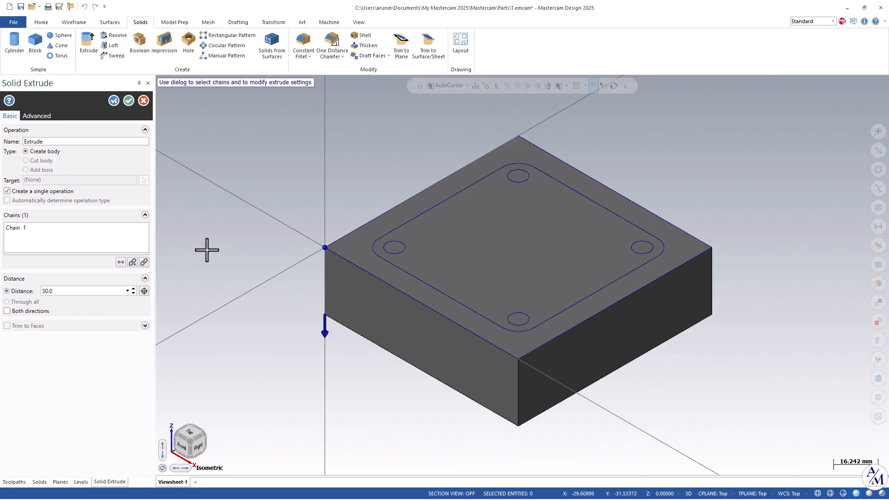
left_click(128, 101)
- Remove the block's solid history and split its top face using all of the wireframe profile geometry
scroll(613, 173, "down", 2)
scroll(629, 152, "up", 2)
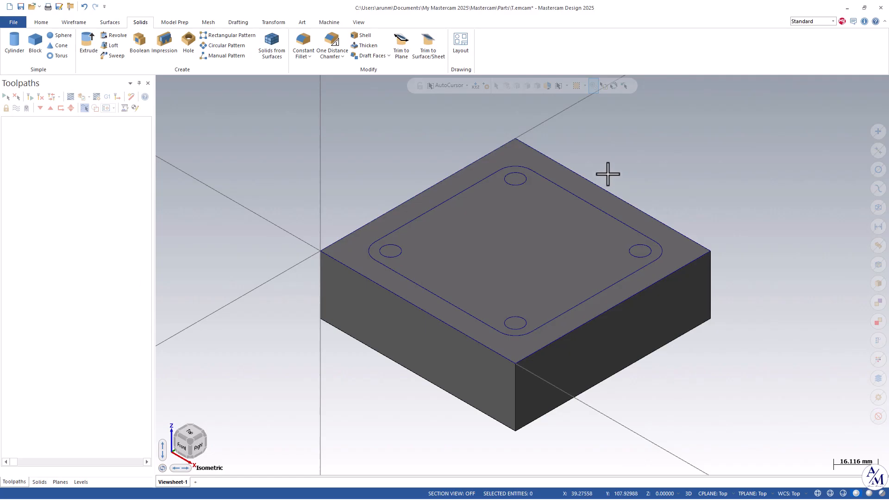
scroll(608, 175, "down", 2)
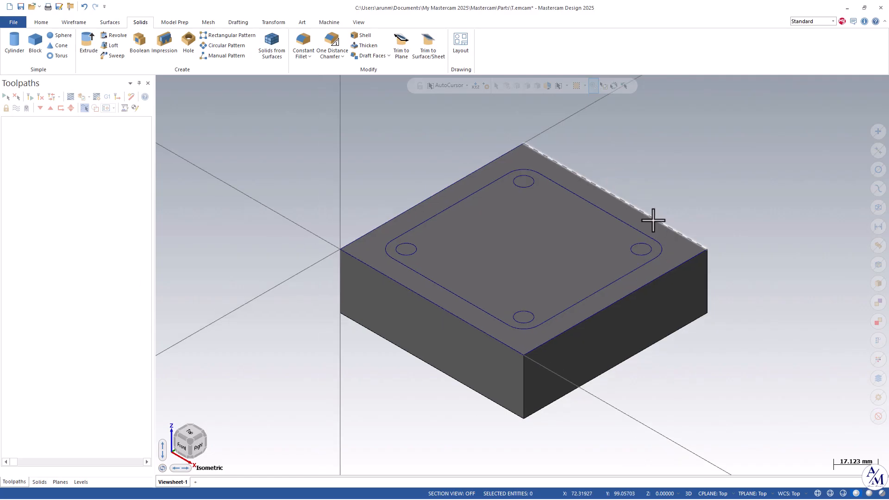
scroll(721, 167, "up", 2)
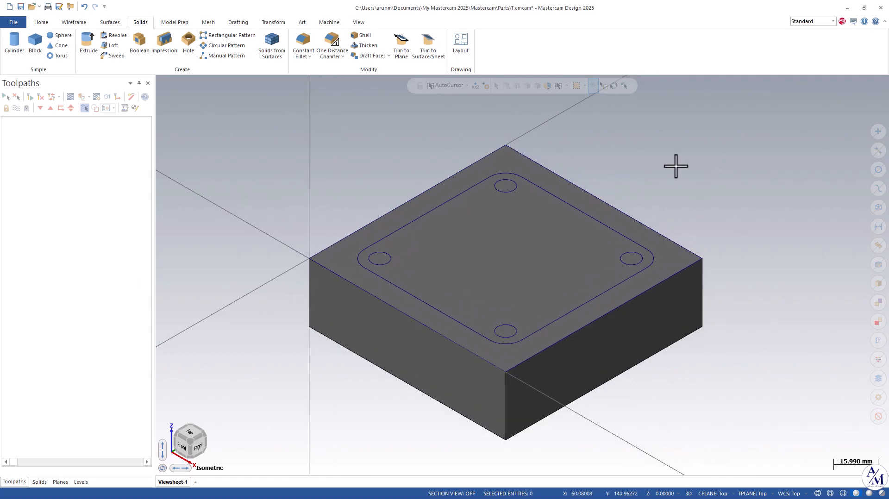
left_click(175, 22)
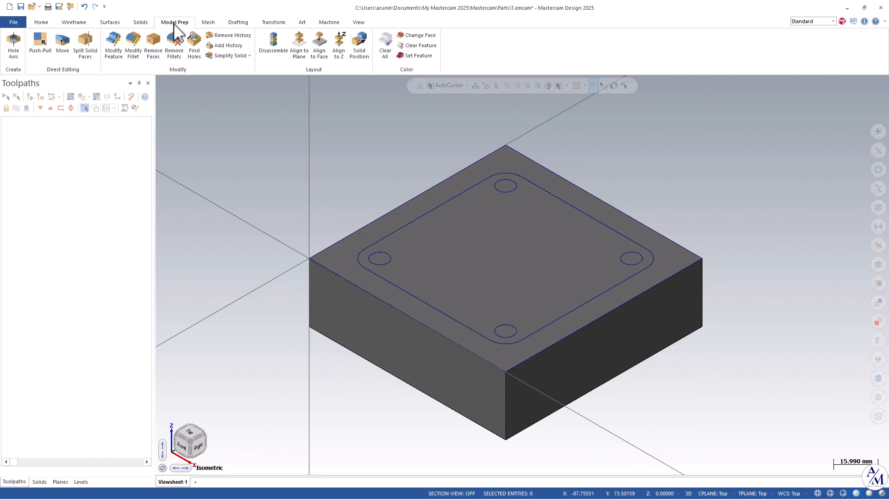
left_click(86, 45)
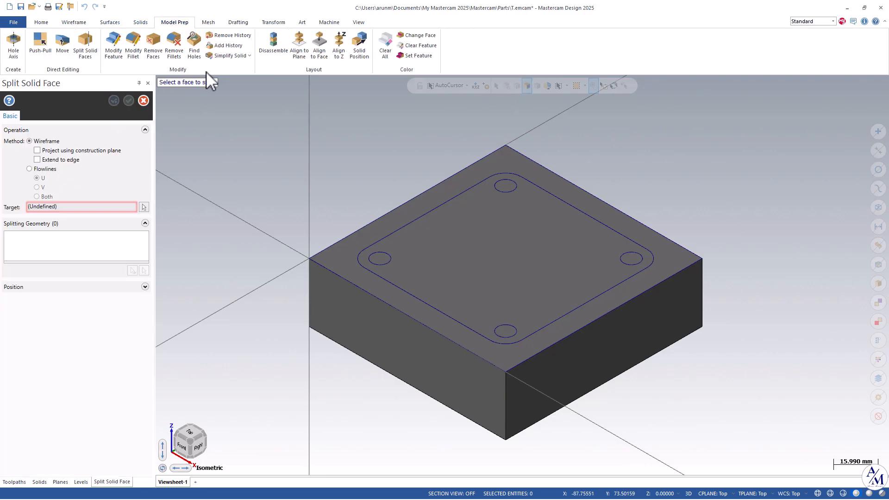
left_click(508, 258)
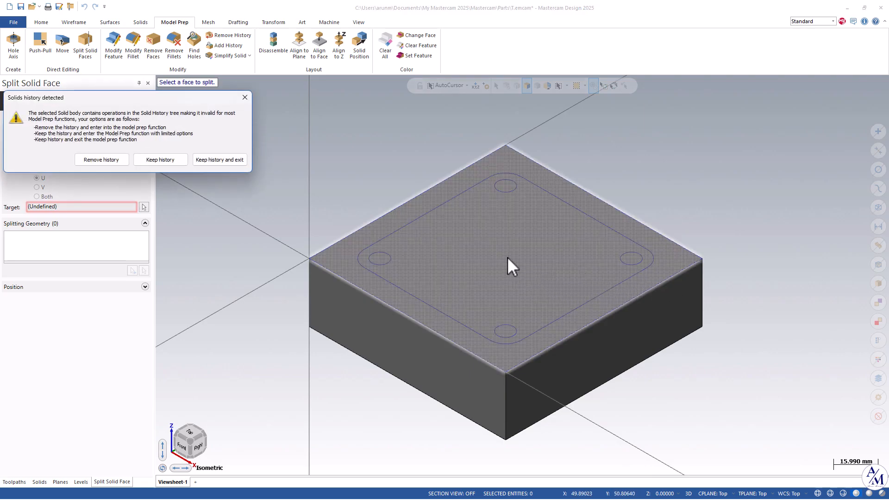
left_click(91, 160)
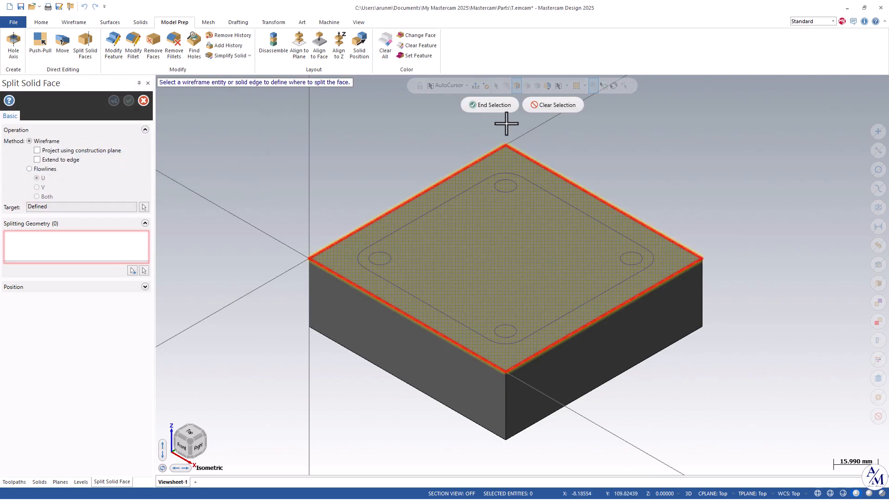
left_click_drag(279, 115, 783, 433)
left_click(489, 106)
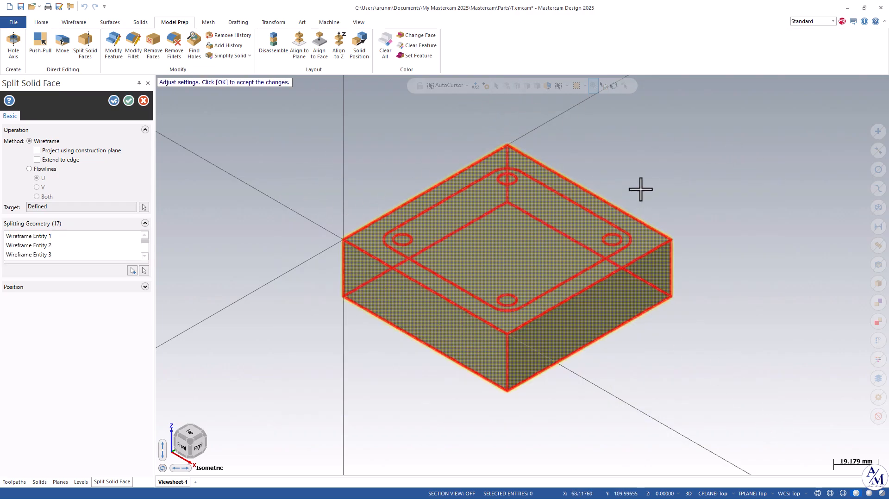
left_click(128, 101)
- Check the step depth on the part drawing and push-pull the outer border face of the block's top by -5 mm
scroll(689, 145, "up", 2)
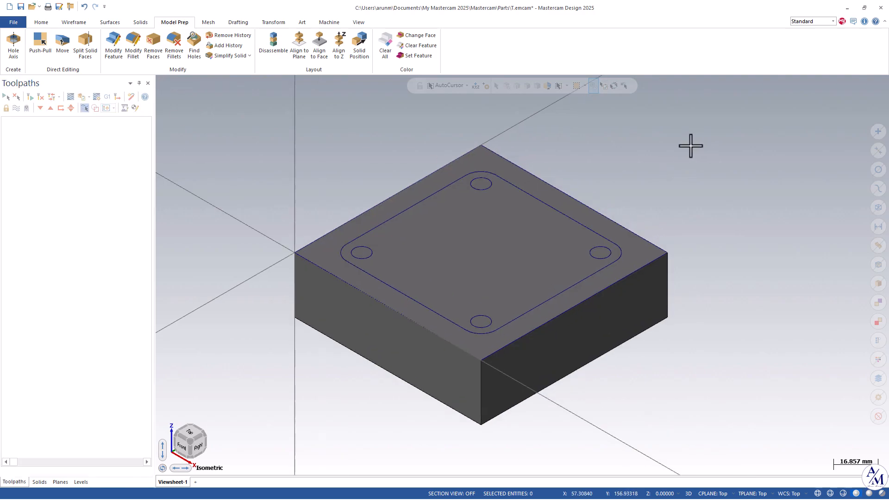
left_click(40, 42)
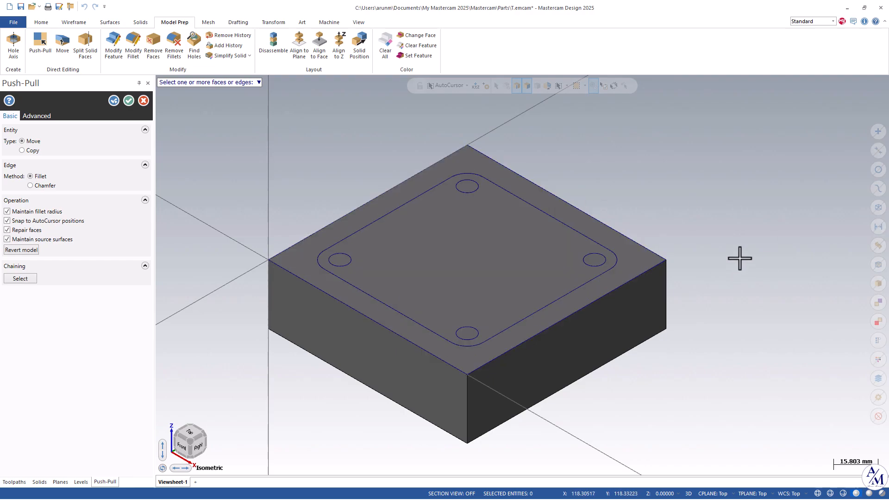
left_click(646, 264)
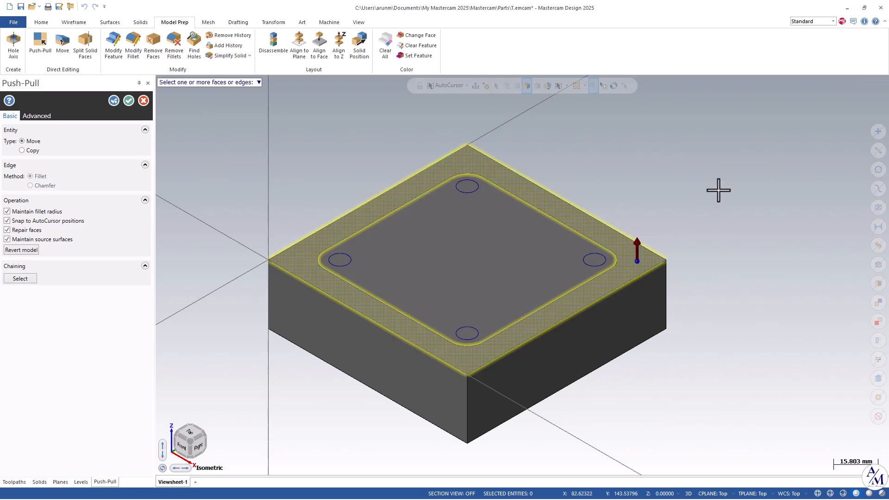
key("alt+Tab")
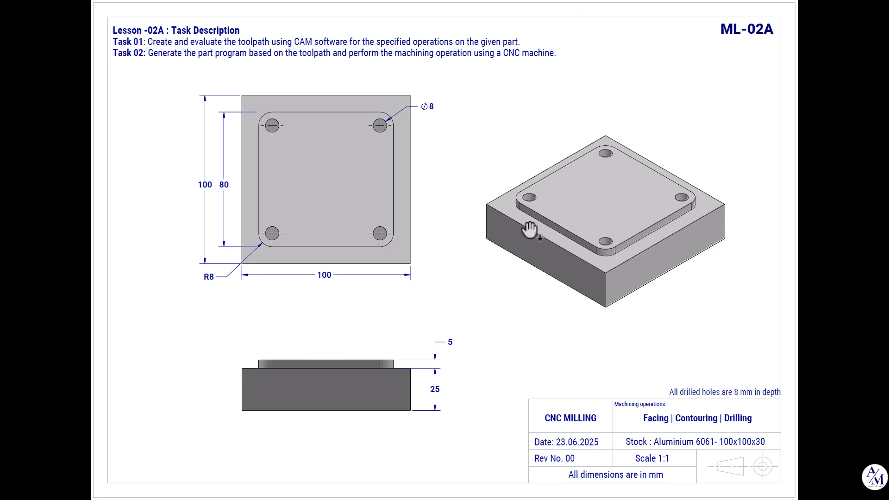
key("alt+Tab")
left_click(638, 247)
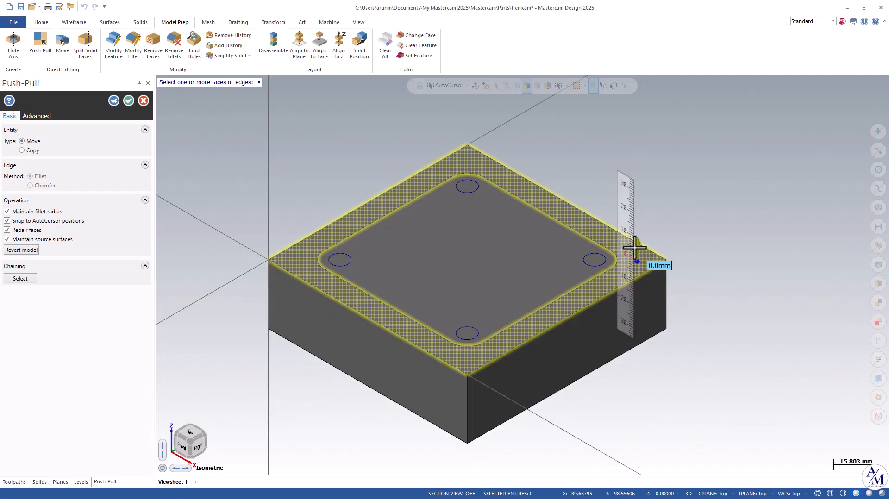
type("-")
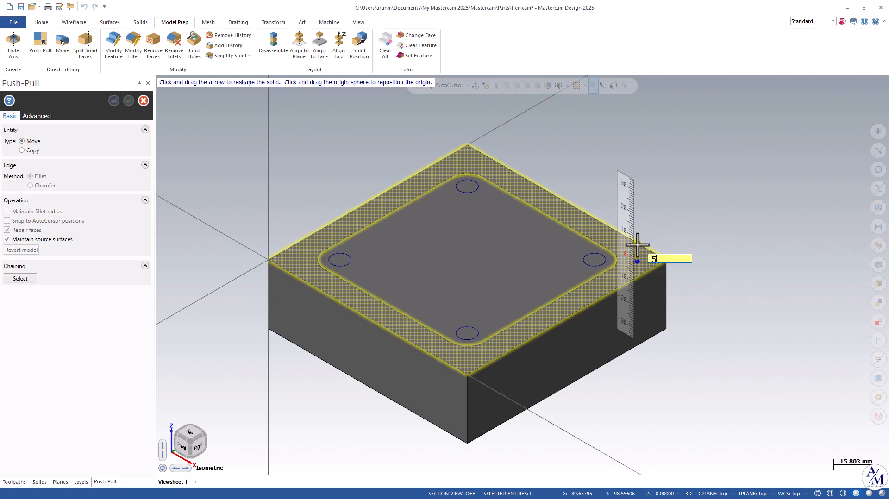
type("5")
key("Return")
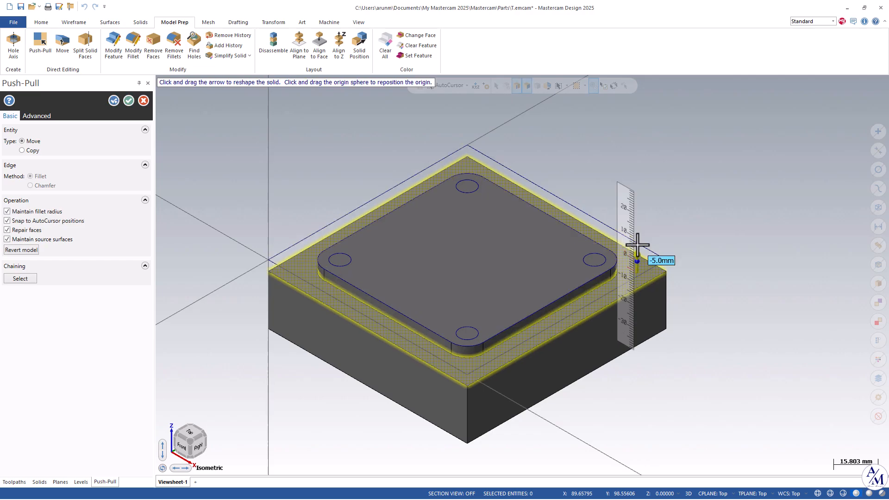
left_click(114, 101)
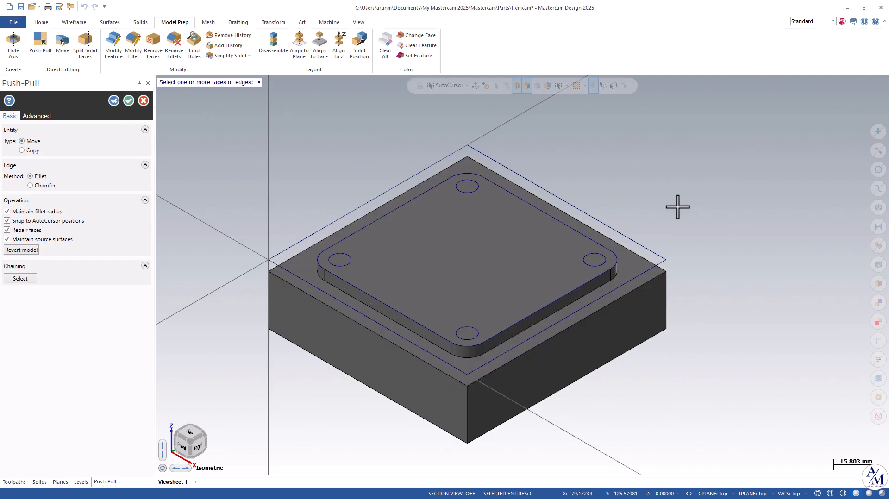
- Push-pull the four circular corner faces together by -8 mm to form the blind holes
left_click(469, 186)
left_click(595, 259)
left_click(466, 333)
left_click(341, 257)
type("-8")
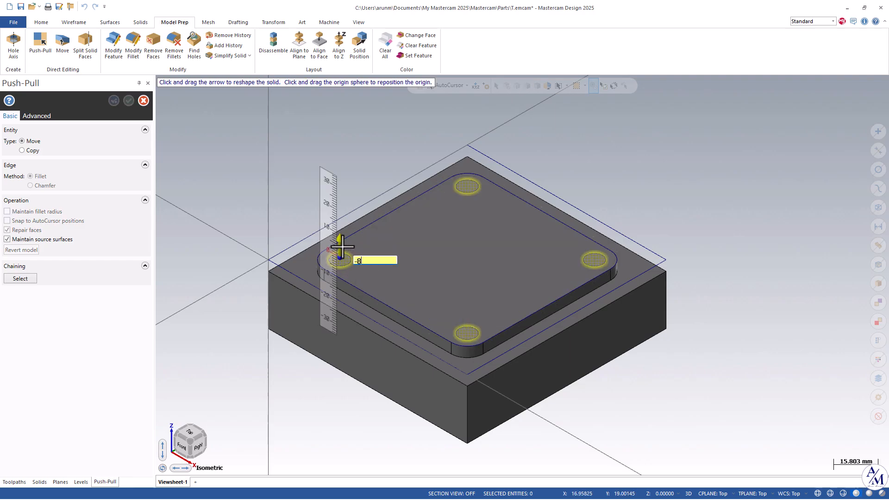
key("Return")
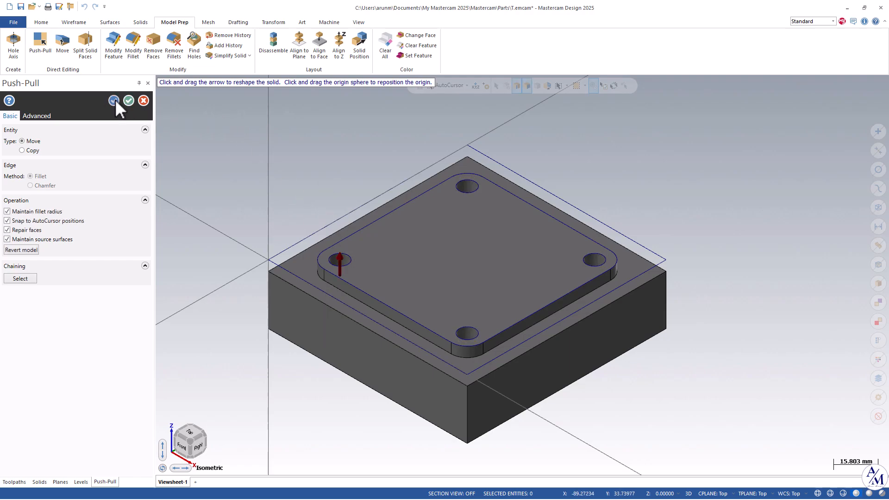
left_click(114, 101)
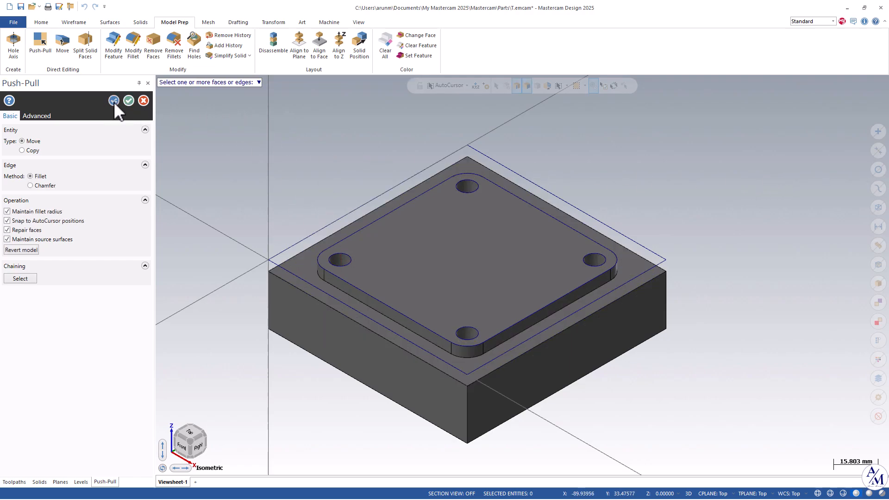
left_click(128, 100)
- Make the Wire Frame level active and toggle the visibility of the Solid and Wire Frame levels with the model fitted in view
right_click(634, 176)
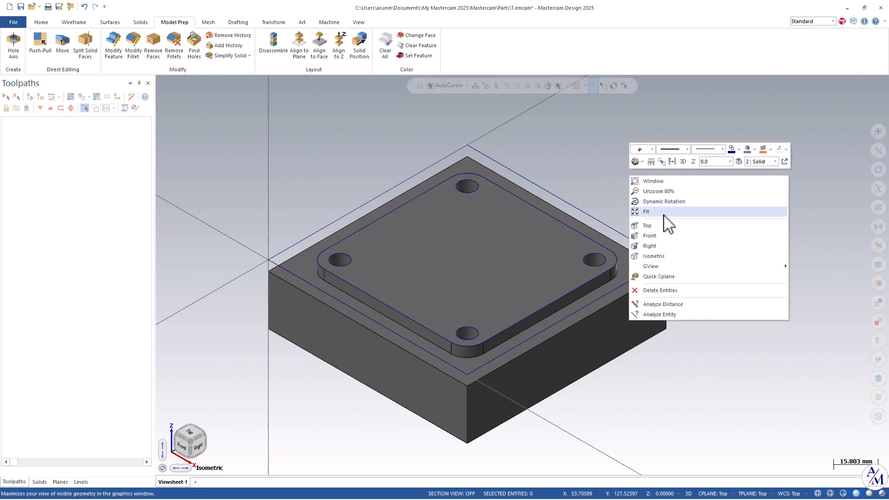
left_click(665, 214)
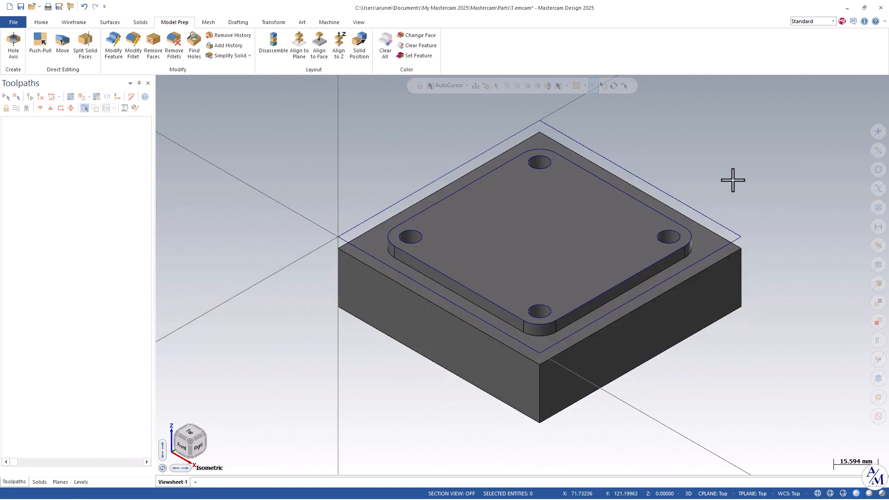
mouse_move(754, 179)
middle_mouse_down()
mouse_move(740, 147)
mouse_move(755, 176)
middle_mouse_up()
left_click(81, 482)
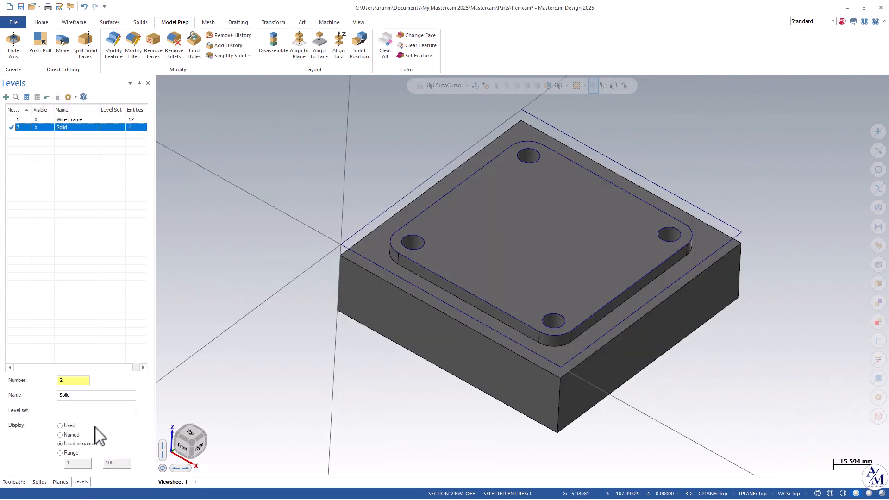
left_click(12, 120)
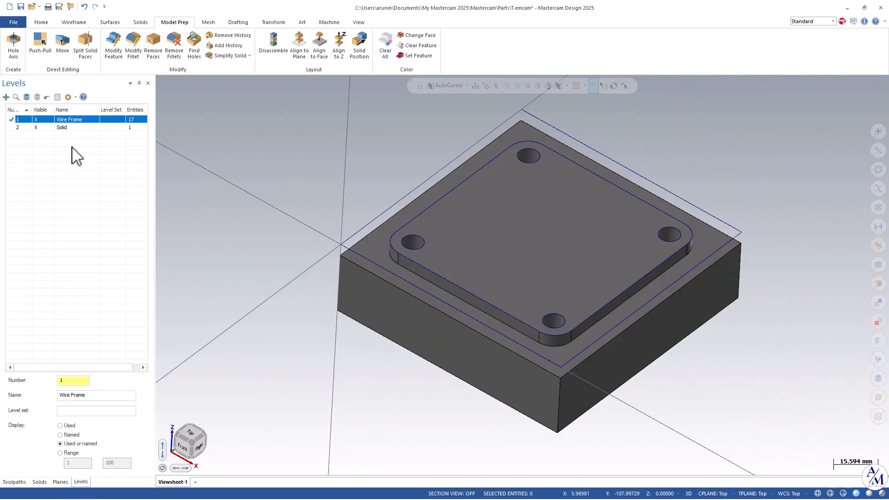
left_click(36, 127)
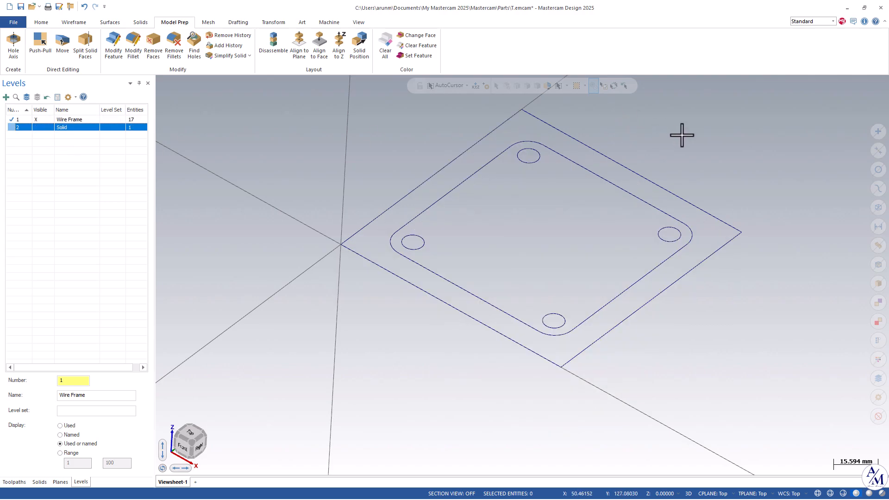
left_click(12, 127)
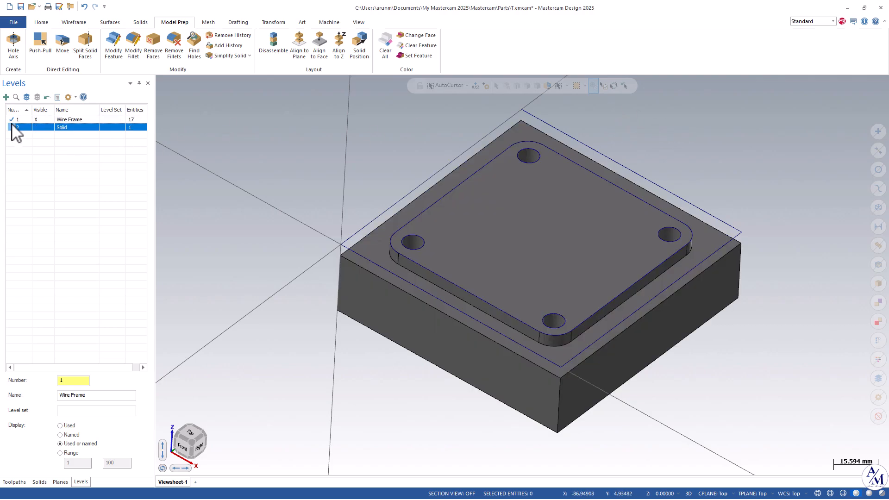
left_click(39, 120)
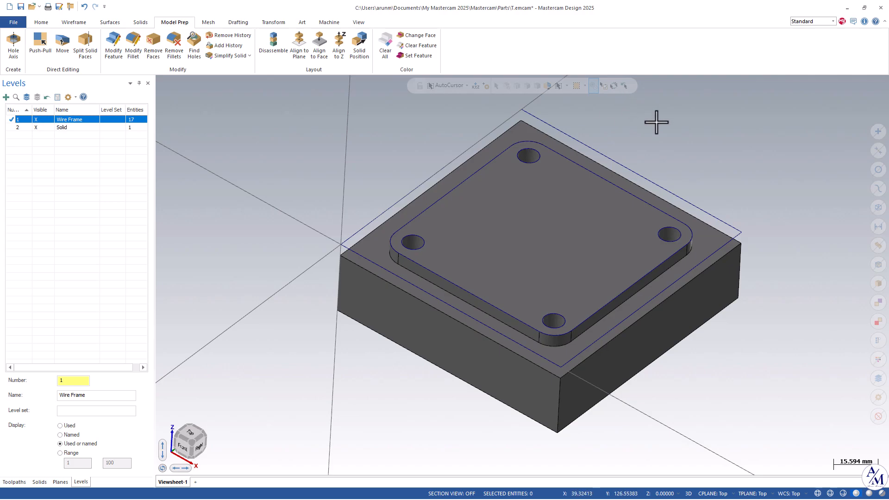